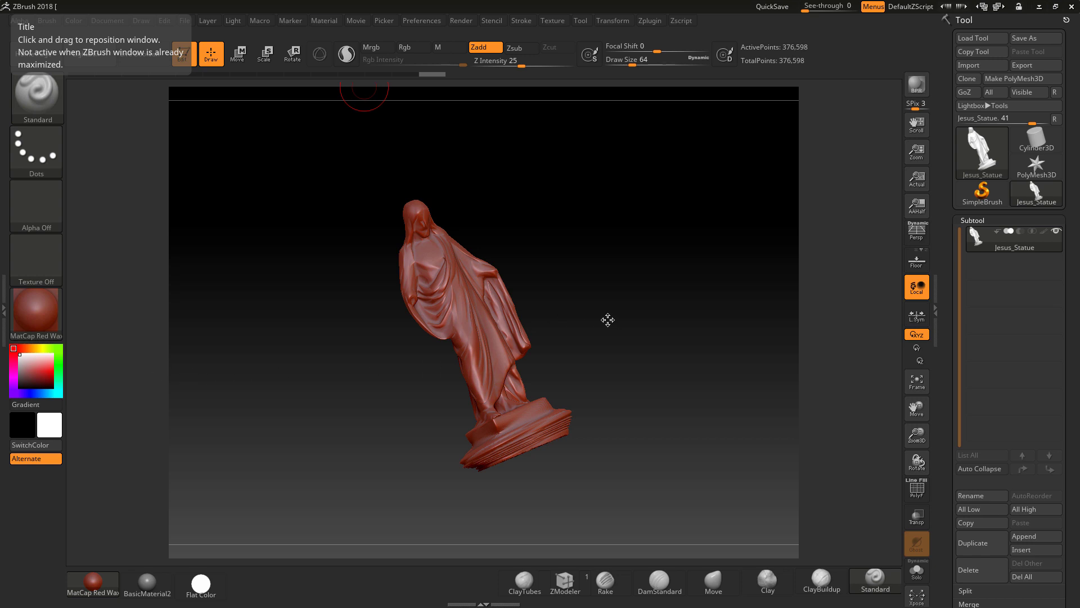
Step: Examine the statue's surface and mesh density, showing the polyframe wireframe and hiding it again
mouse_move(643, 297)
mouse_down()
mouse_move(661, 261)
mouse_move(627, 224)
mouse_move(643, 298)
mouse_up()
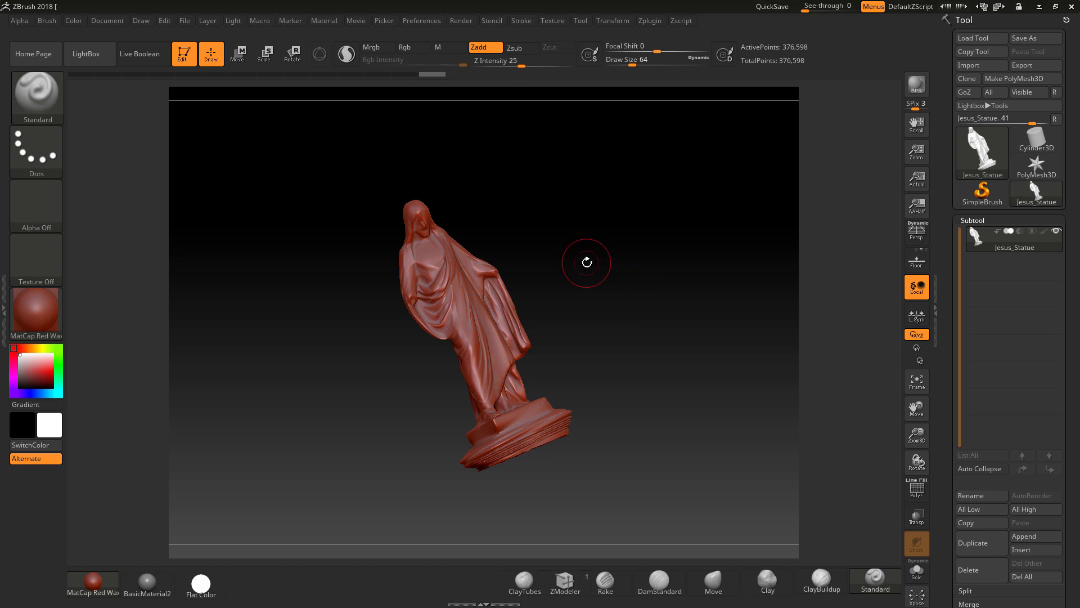
mouse_move(598, 257)
alt+mouse_down()
mouse_move(640, 301)
mouse_move(803, 391)
alt+mouse_up()
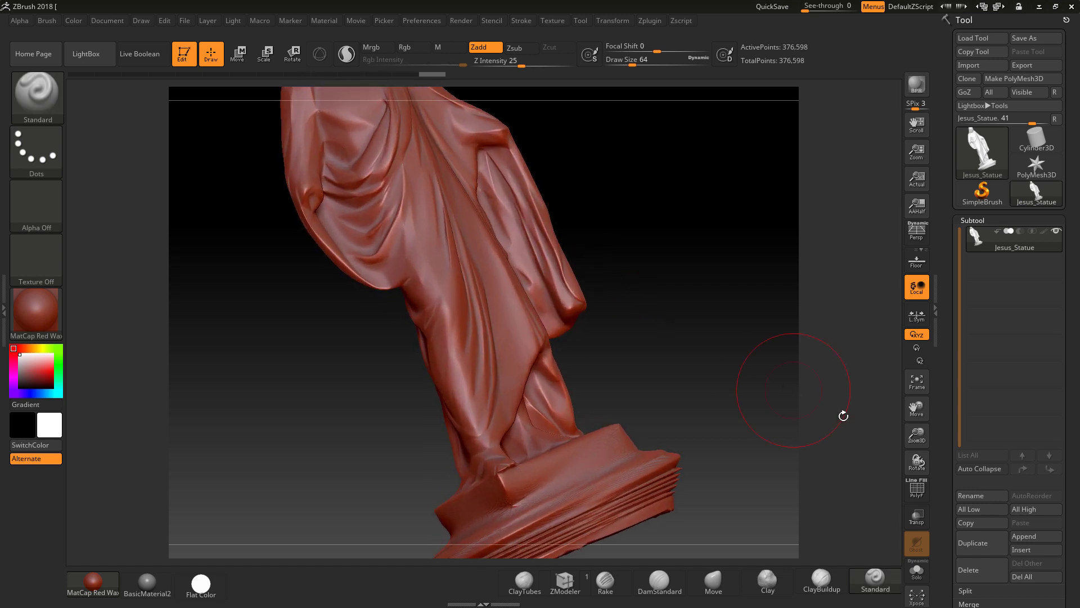
click(918, 489)
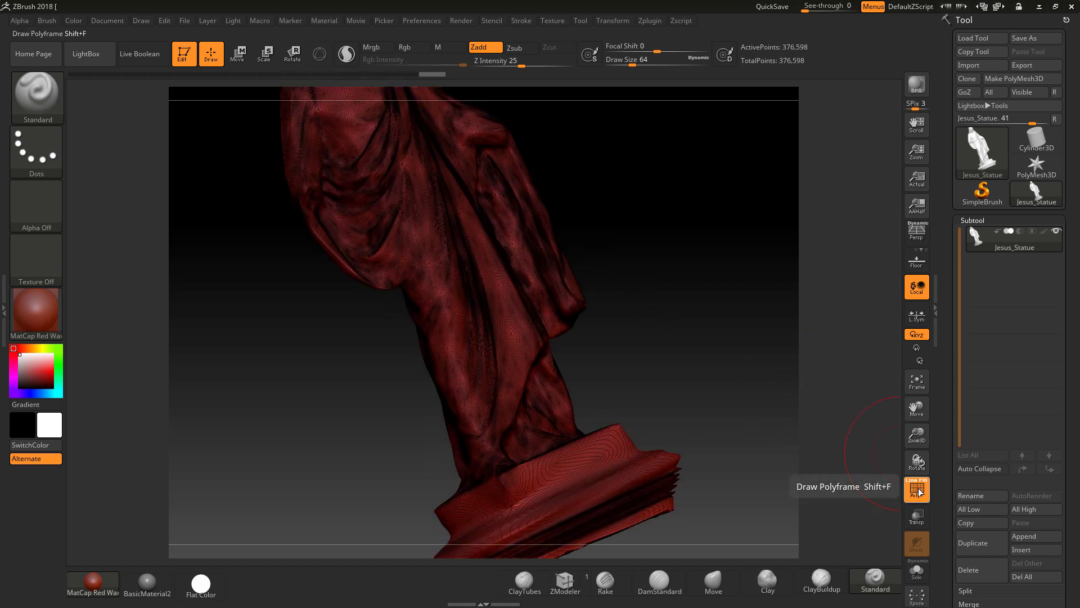
drag(634, 296, 571, 290)
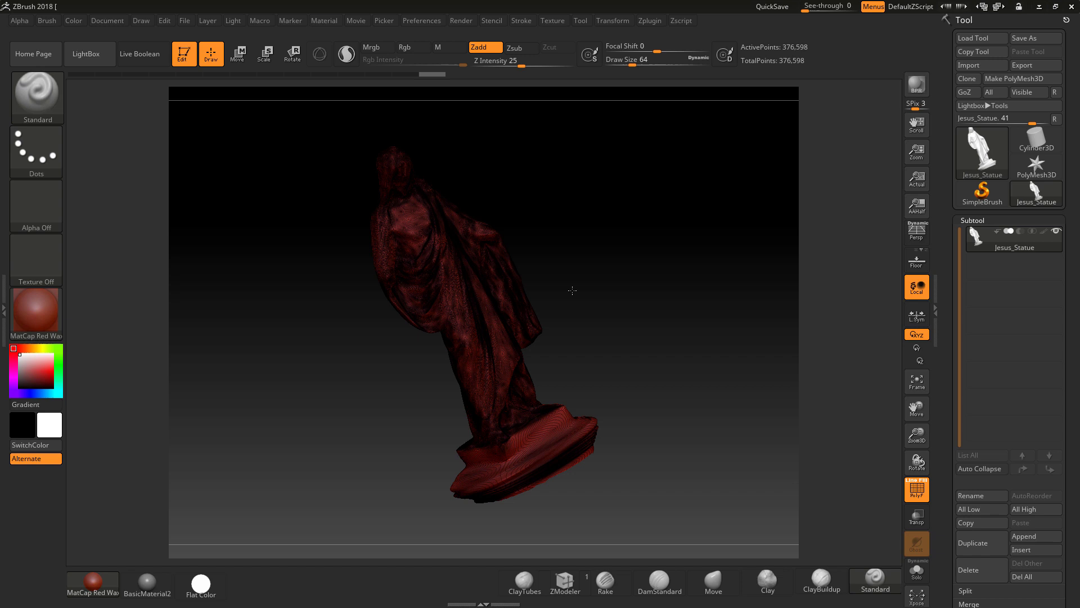
click(917, 489)
drag(715, 351, 690, 335)
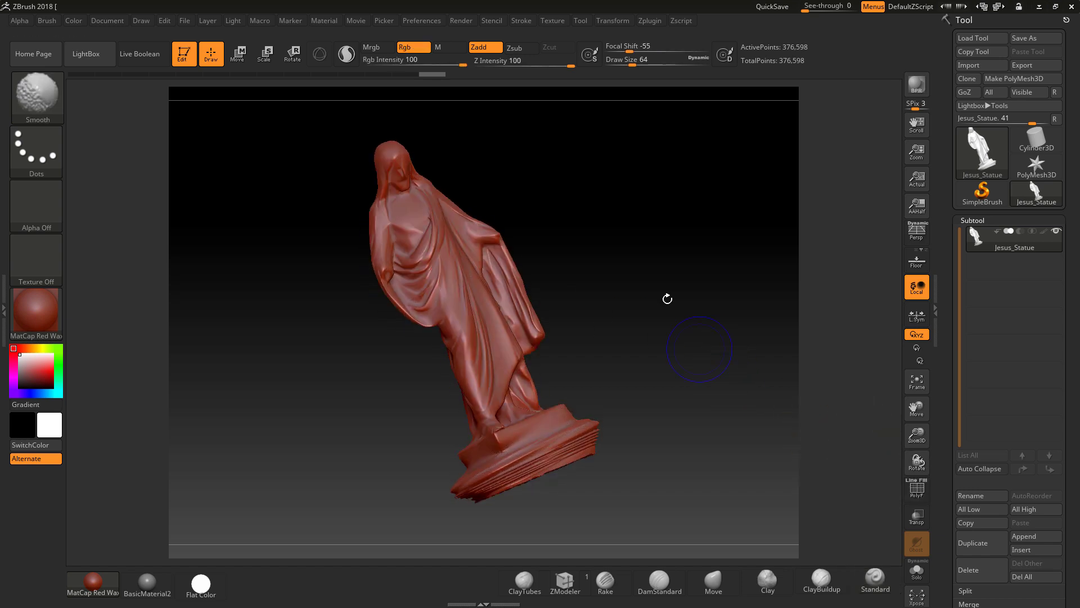
Step: Show the floor grid beneath the tilted statue and activate the Rotate mode
drag(664, 298, 815, 280)
click(917, 259)
drag(762, 308, 653, 293)
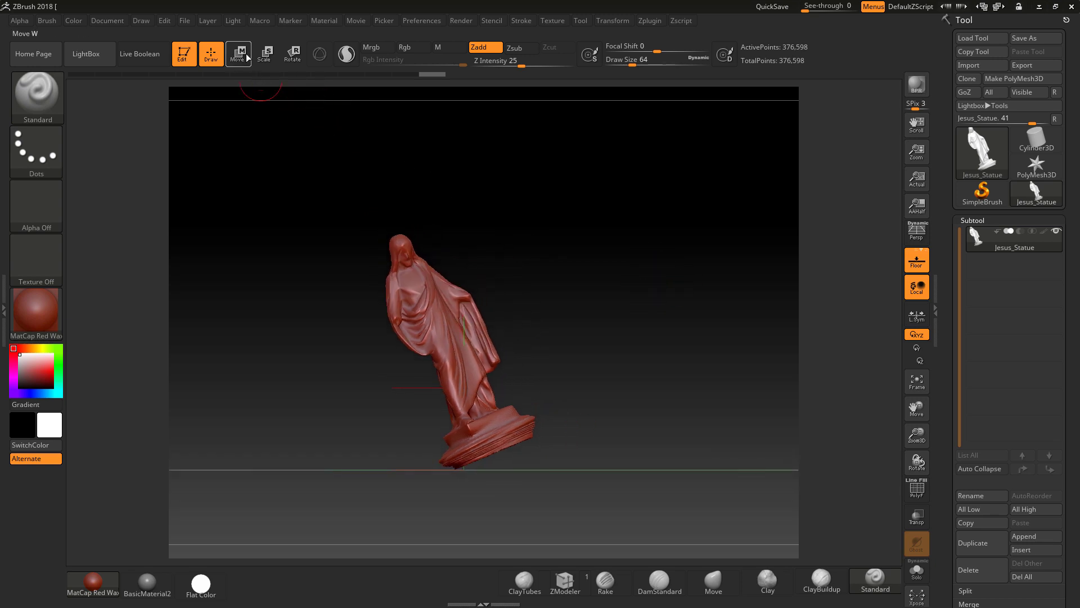
click(293, 54)
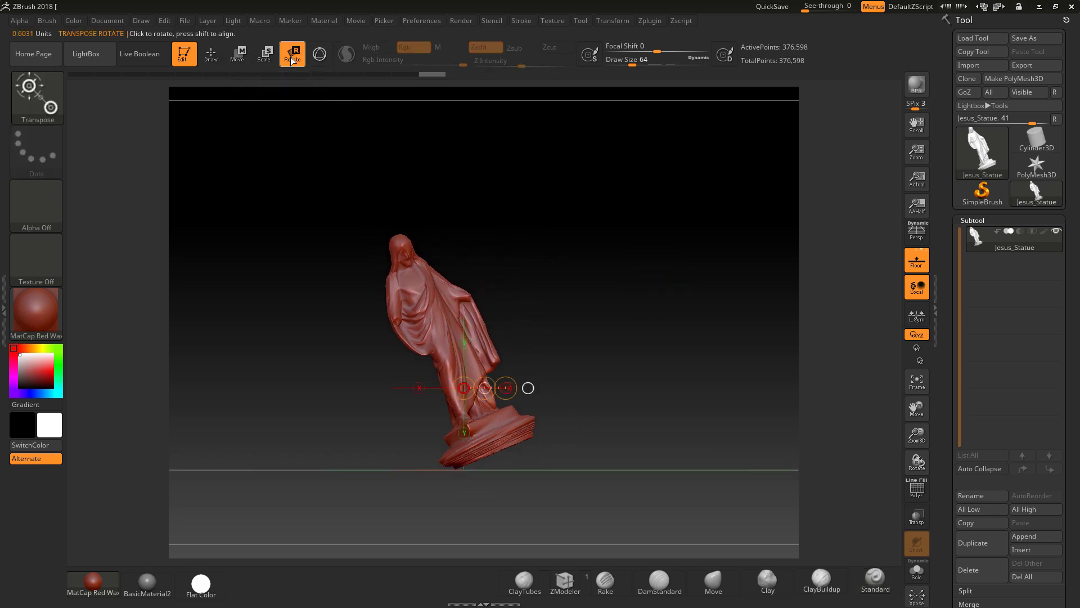
Step: Try to rotate the tilted statue with the 3D gizmo, undo it and return to the transpose line
click(320, 61)
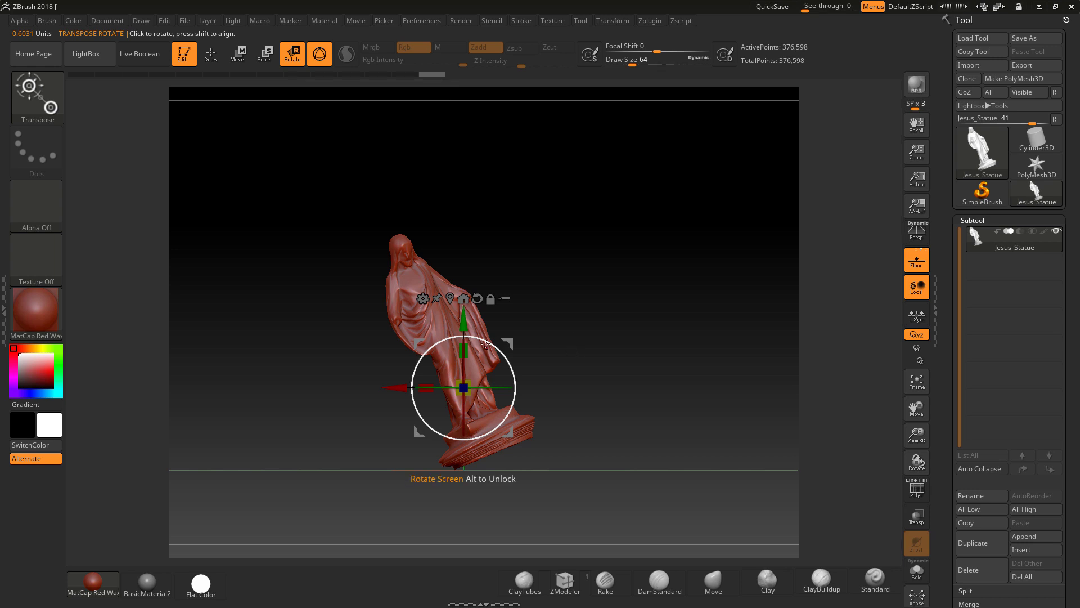
drag(484, 339, 510, 373)
key(ctrl+z)
key(ctrl+z)
click(319, 54)
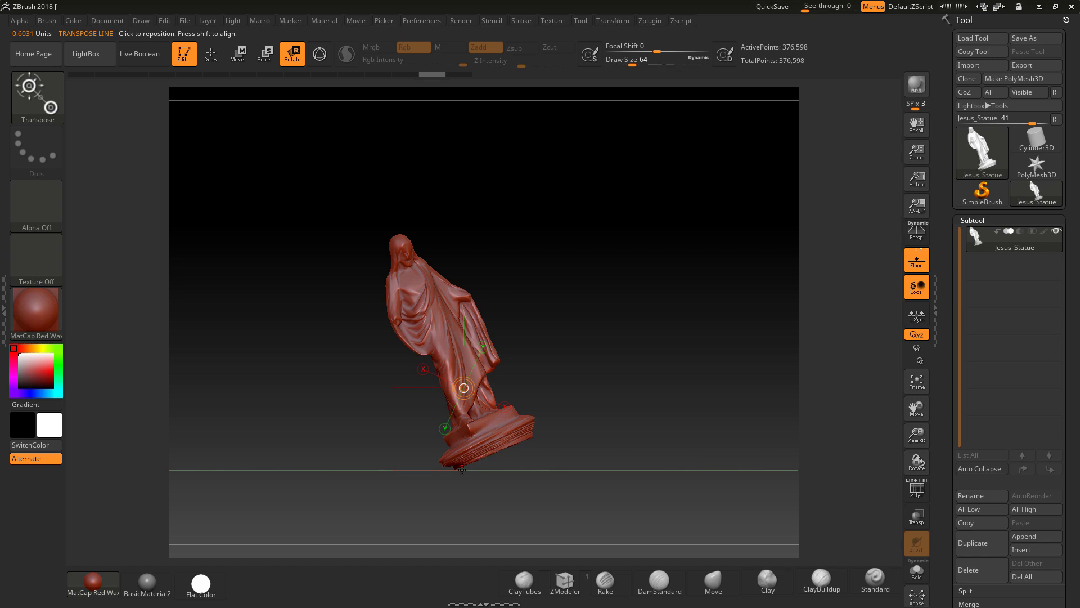
Step: Rotate the tilted statue upright against the floor line with the transpose line
alt+drag(579, 374, 580, 287)
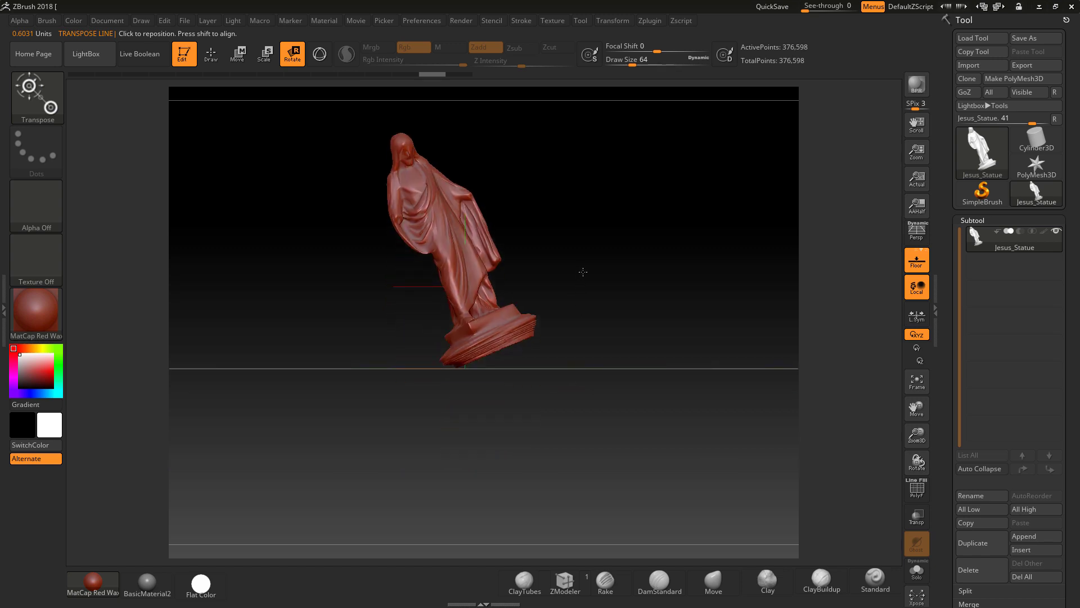
click(917, 235)
click(918, 235)
drag(625, 250, 568, 343)
drag(549, 247, 658, 265)
alt+drag(632, 299, 632, 336)
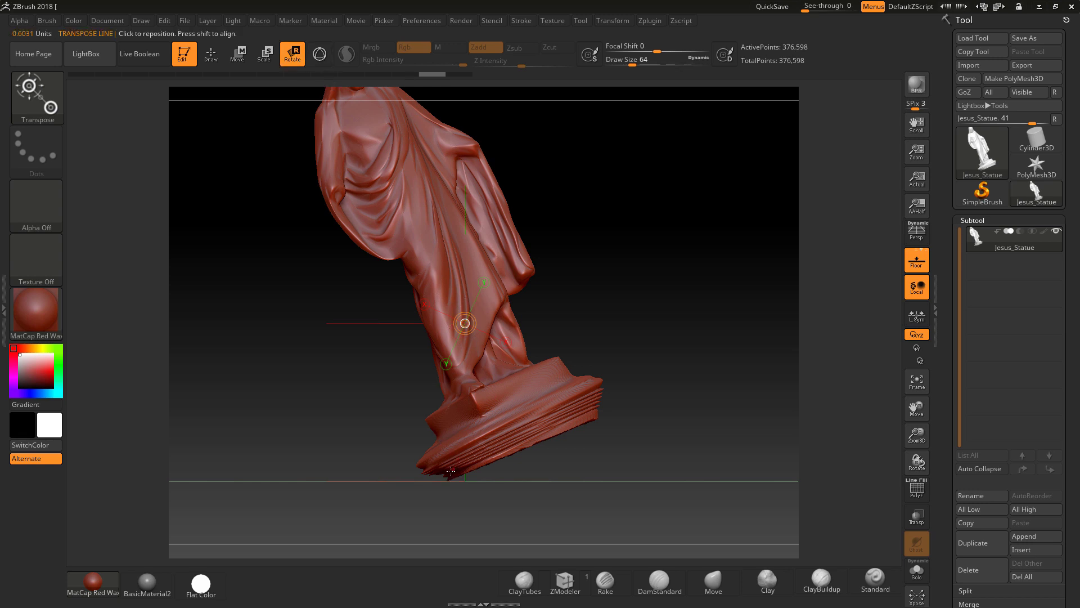
mouse_move(447, 479)
mouse_down()
mouse_move(446, 153)
mouse_move(537, 267)
mouse_up()
Step: Rotate the statue about its vertical axis in the top view to square its base with the grid
ctrl+right_drag(733, 273, 654, 355)
drag(653, 354, 680, 306)
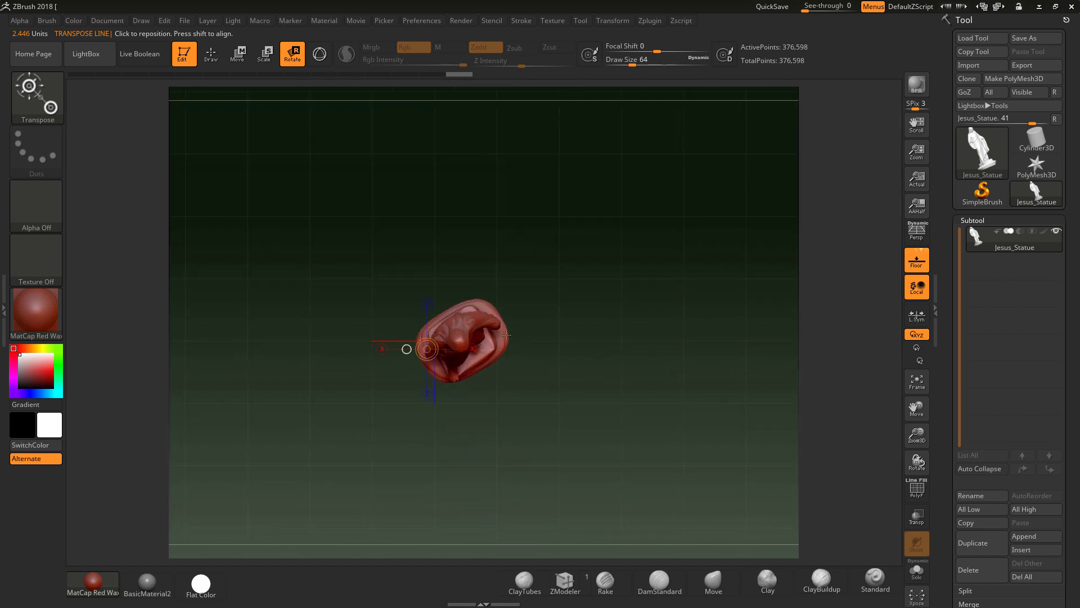
drag(459, 338, 583, 404)
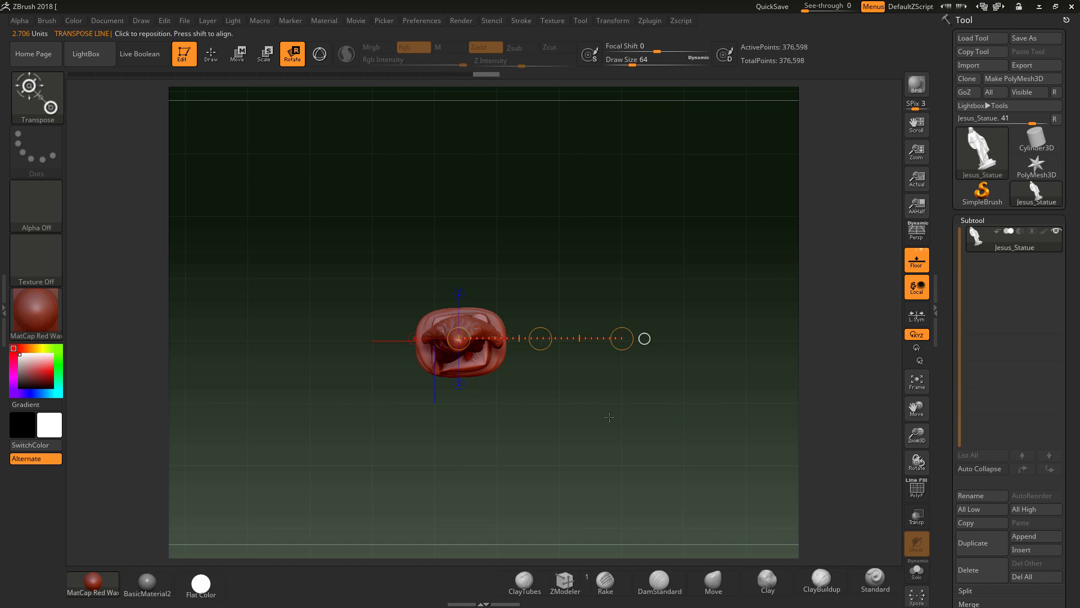
Step: Try to lay the statue flat by rotating it about its base in the side view, then undo the rotation
click(212, 64)
drag(589, 376, 589, 265)
drag(646, 360, 597, 318)
click(292, 53)
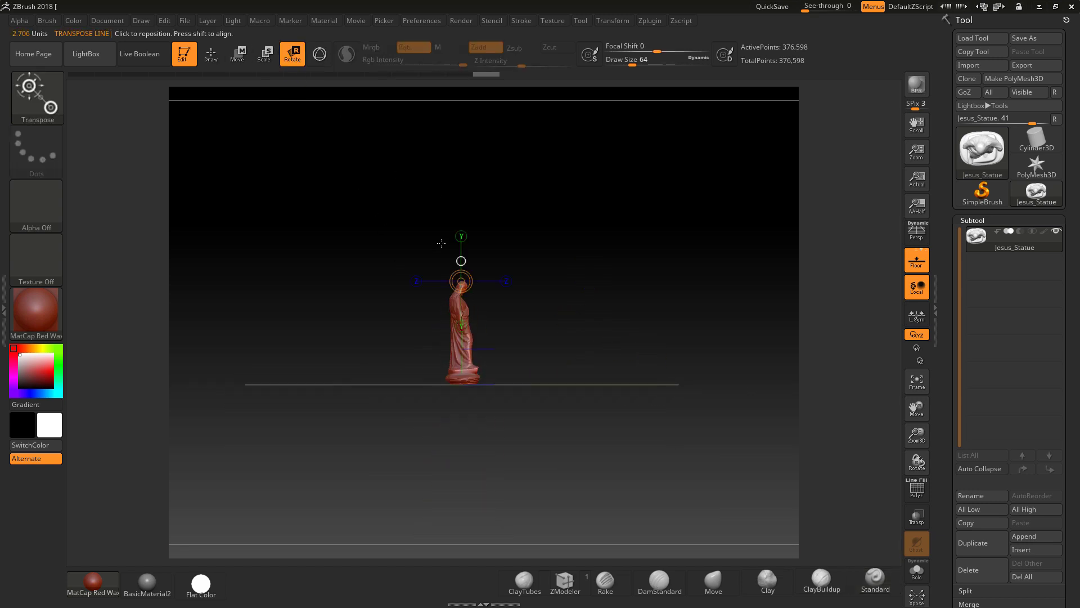
drag(460, 384, 287, 316)
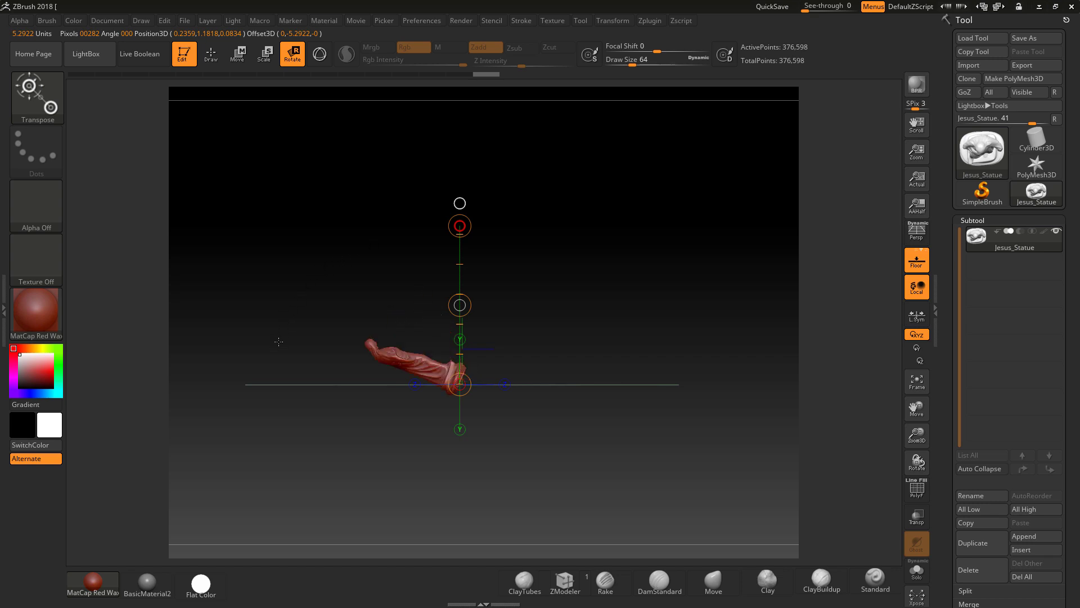
drag(274, 360, 273, 368)
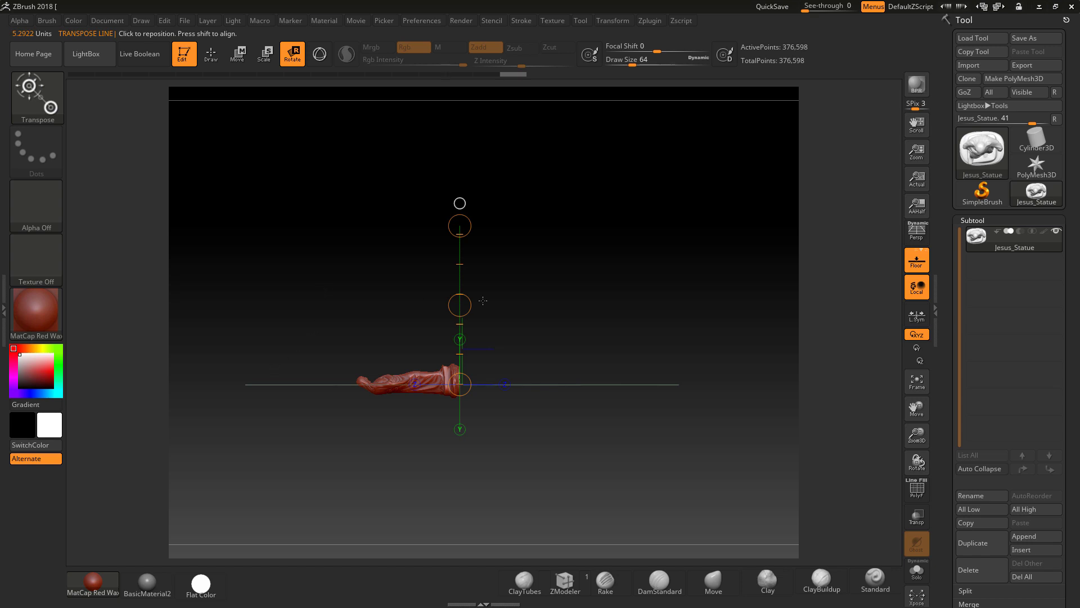
drag(547, 321, 546, 297)
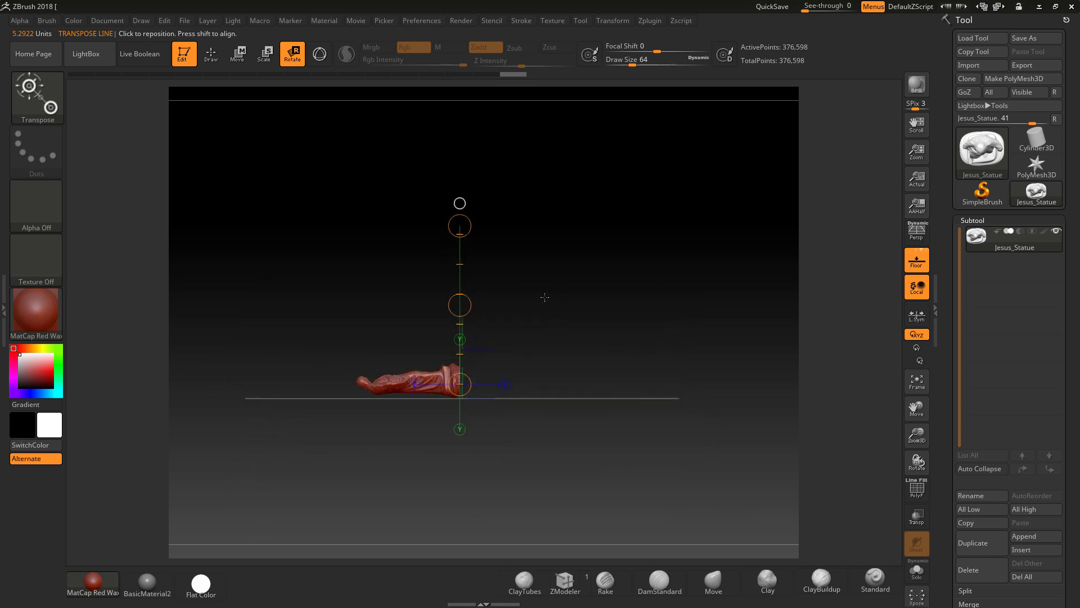
key(ctrl+z)
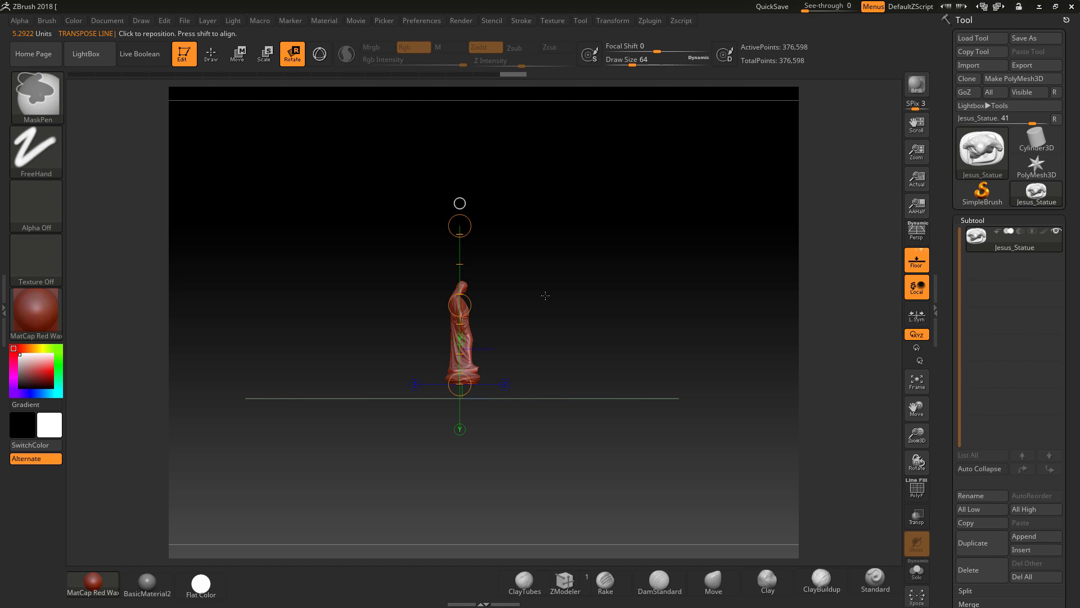
Step: Face the statue from the front and return to Draw mode with the whole figure framed
shift+drag(614, 302, 558, 304)
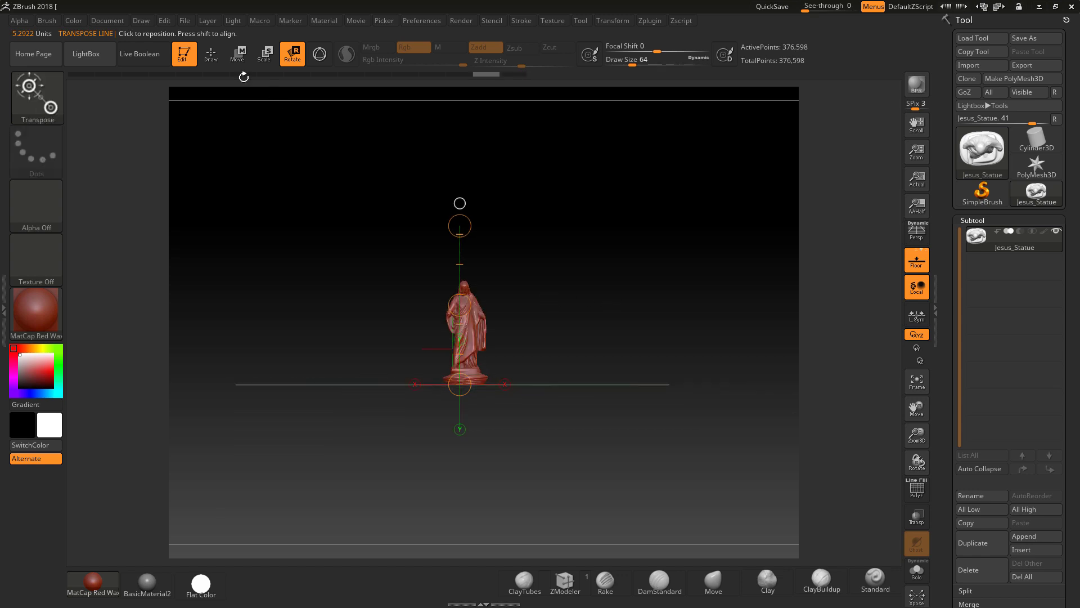
click(211, 54)
mouse_move(552, 246)
alt+mouse_down()
mouse_move(685, 335)
mouse_move(697, 360)
alt+mouse_up()
alt+drag(678, 211, 673, 333)
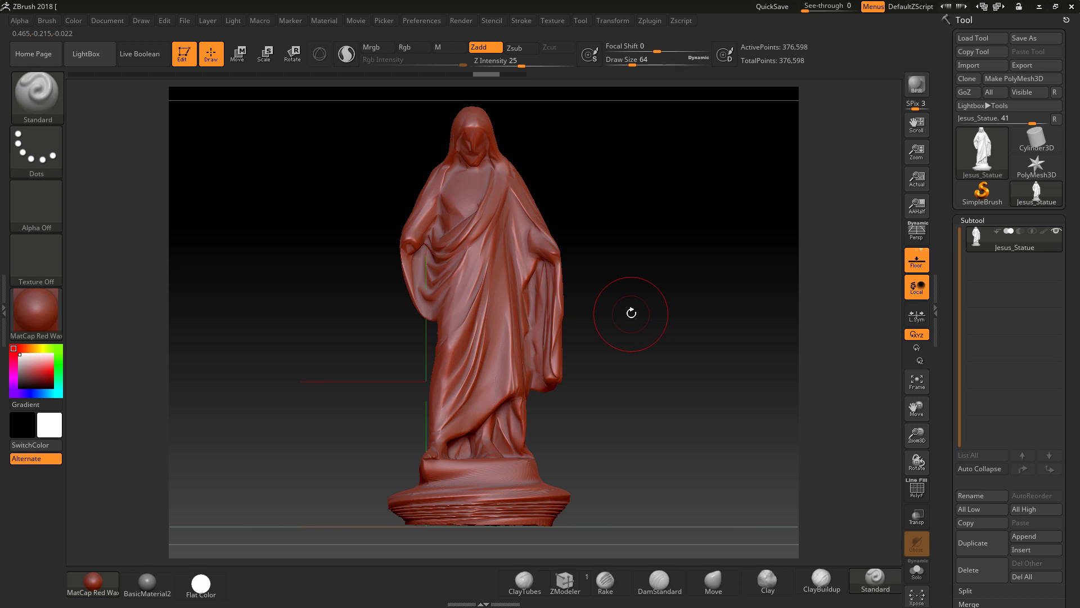
alt+drag(646, 292, 665, 300)
Step: Open the DynaMesh settings among the statue's geometry options
drag(1078, 360, 1044, 242)
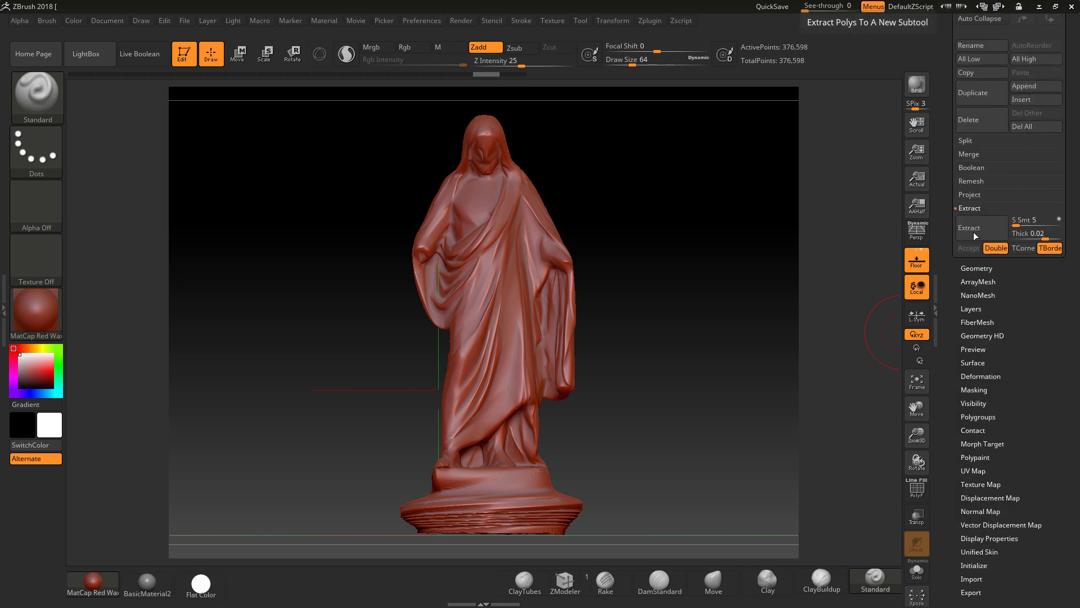
alt+drag(743, 278, 711, 299)
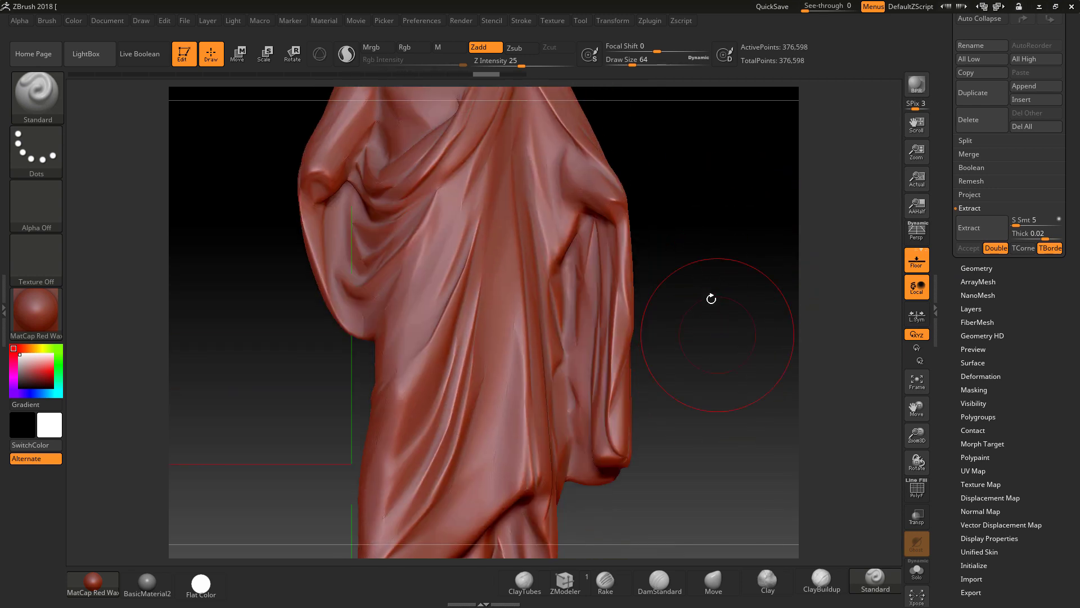
click(971, 268)
scroll(1029, 283, up, 5)
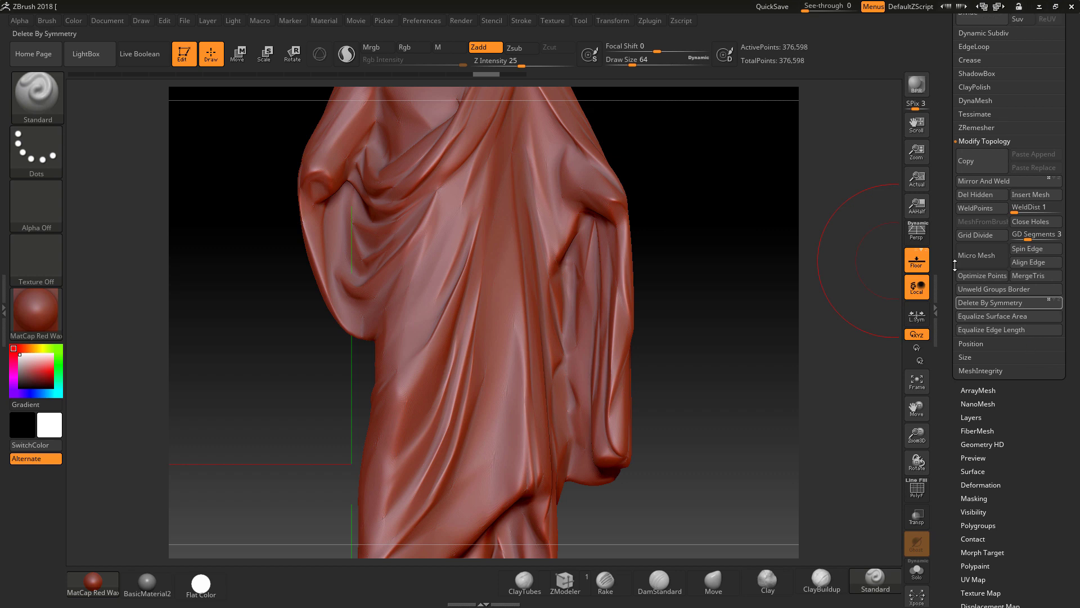
click(972, 142)
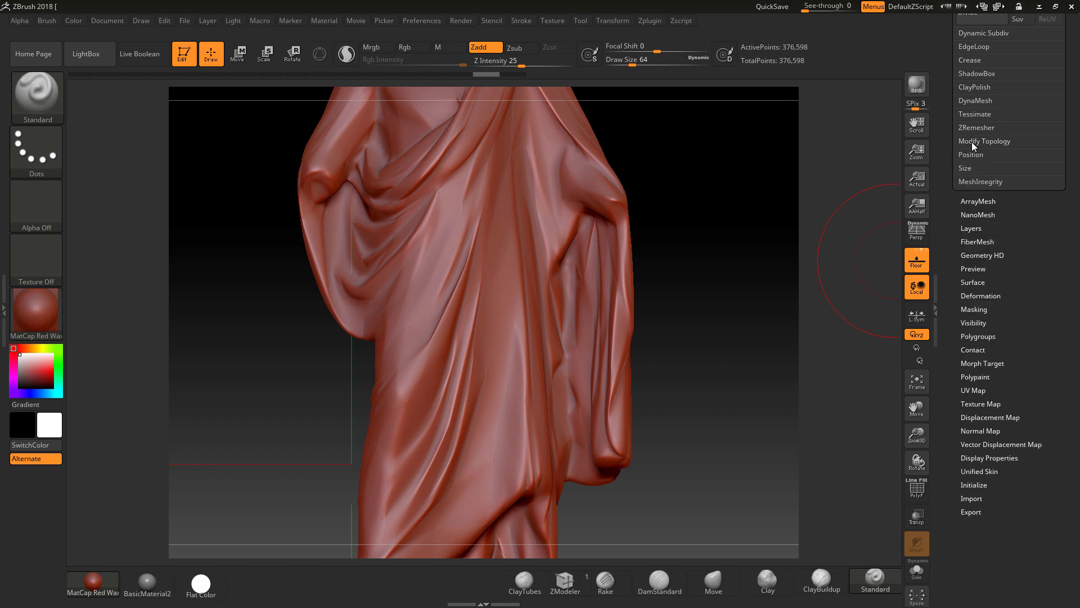
scroll(987, 173, up, 2)
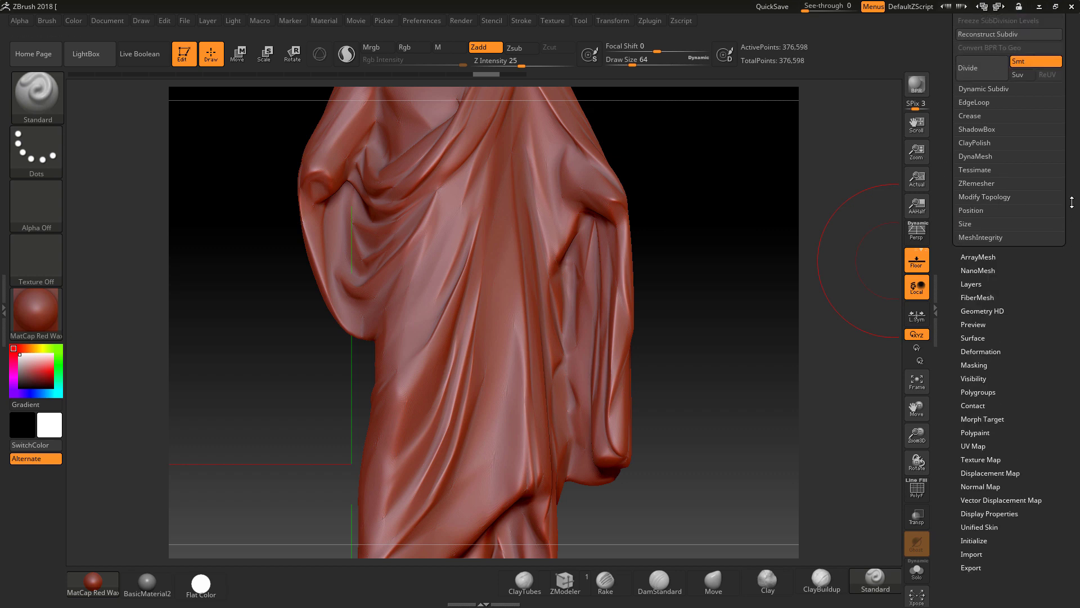
click(971, 157)
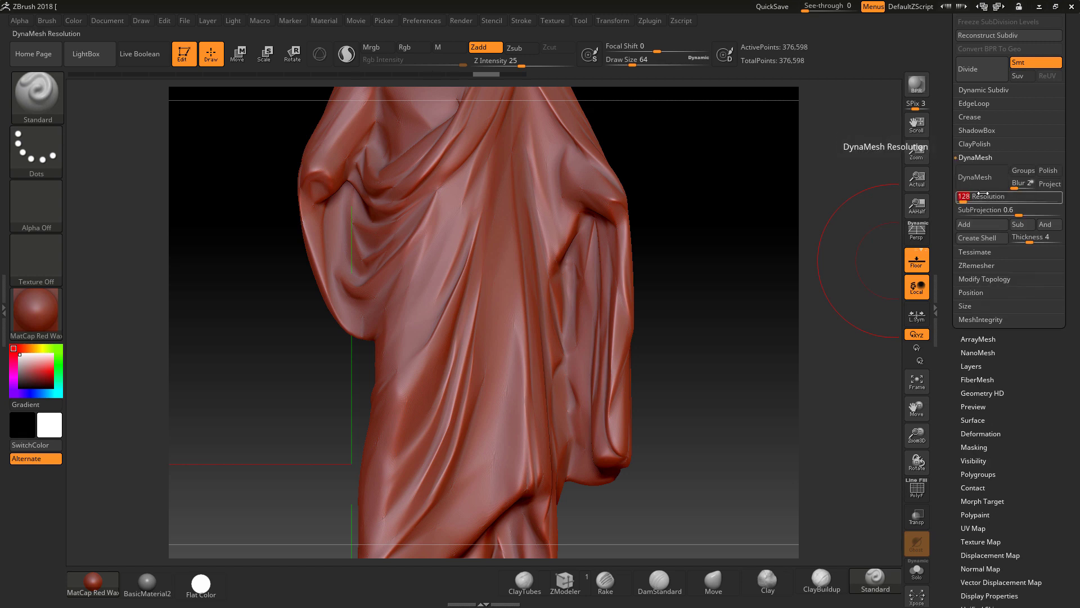
Step: Try remeshing the statue with DynaMesh at a resolution of 504, then undo it
text(504)
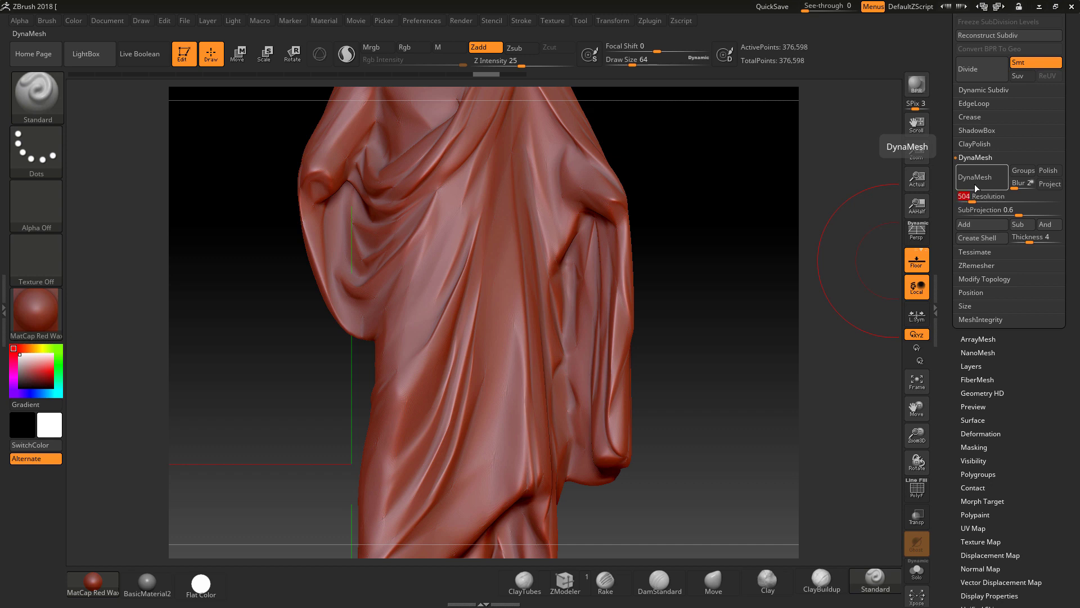
click(976, 176)
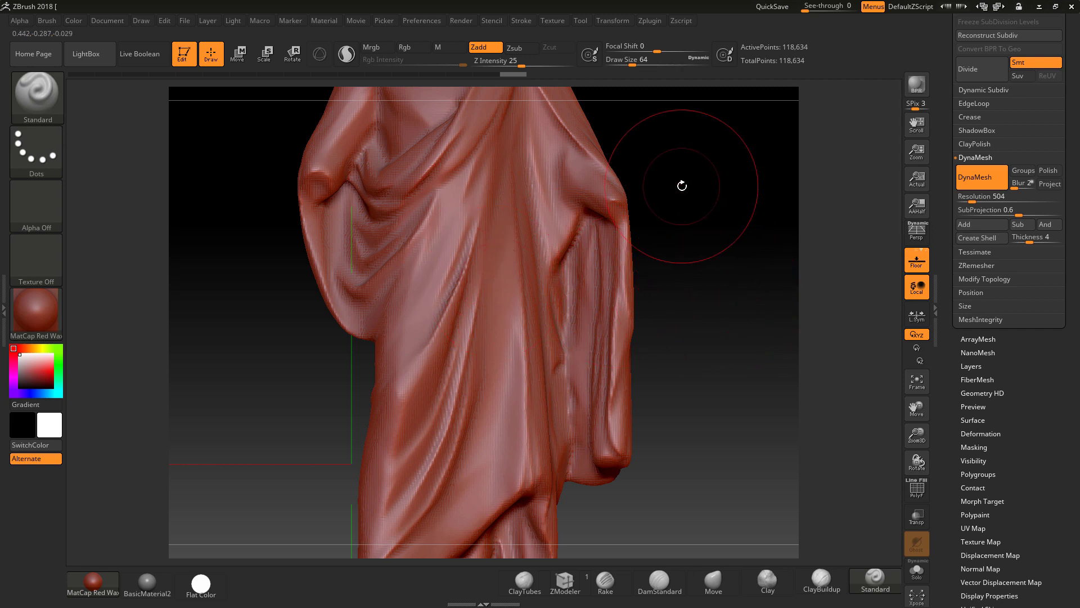
key(ctrl+z)
Step: Try remeshing the statue with DynaMesh at a resolution of 904, then undo it
drag(972, 197, 964, 197)
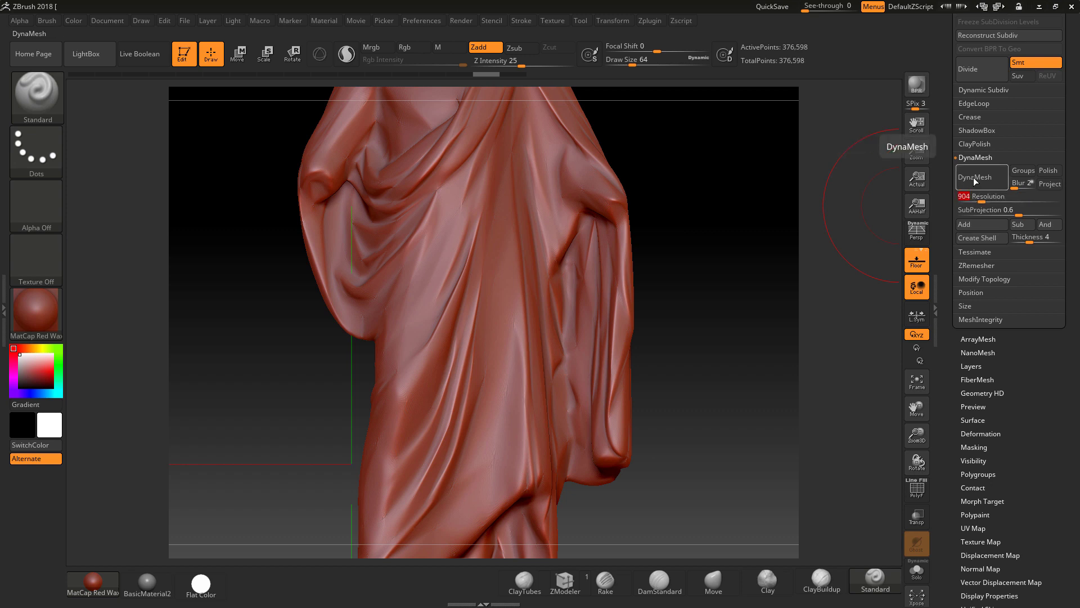
click(973, 178)
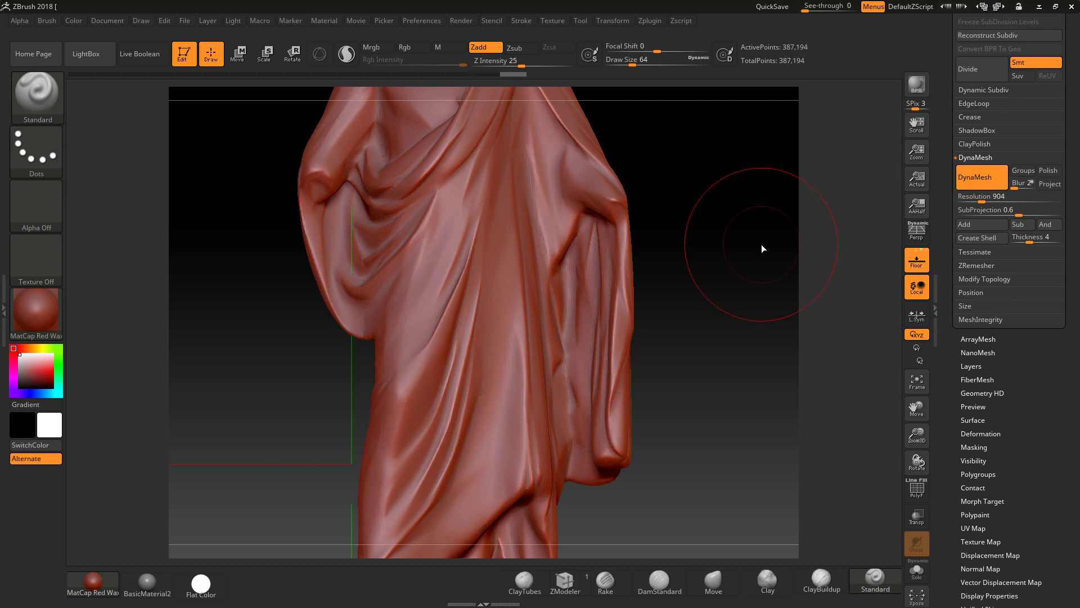
key(ctrl)
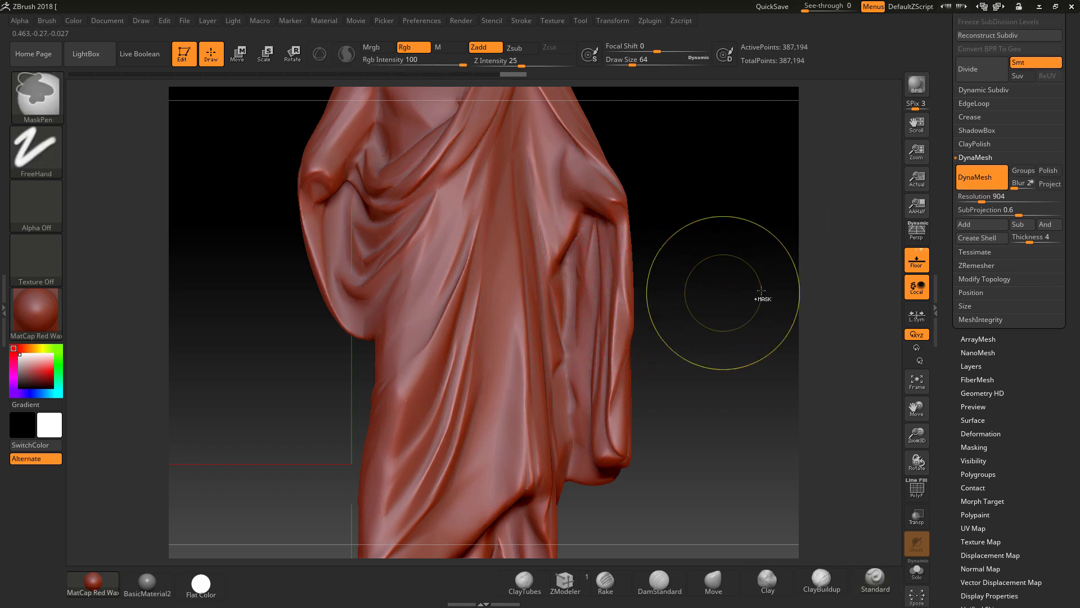
key(ctrl+z)
Step: Remesh the statue with DynaMesh at a resolution of 1200 and check the drapery
click(986, 198)
text(128)
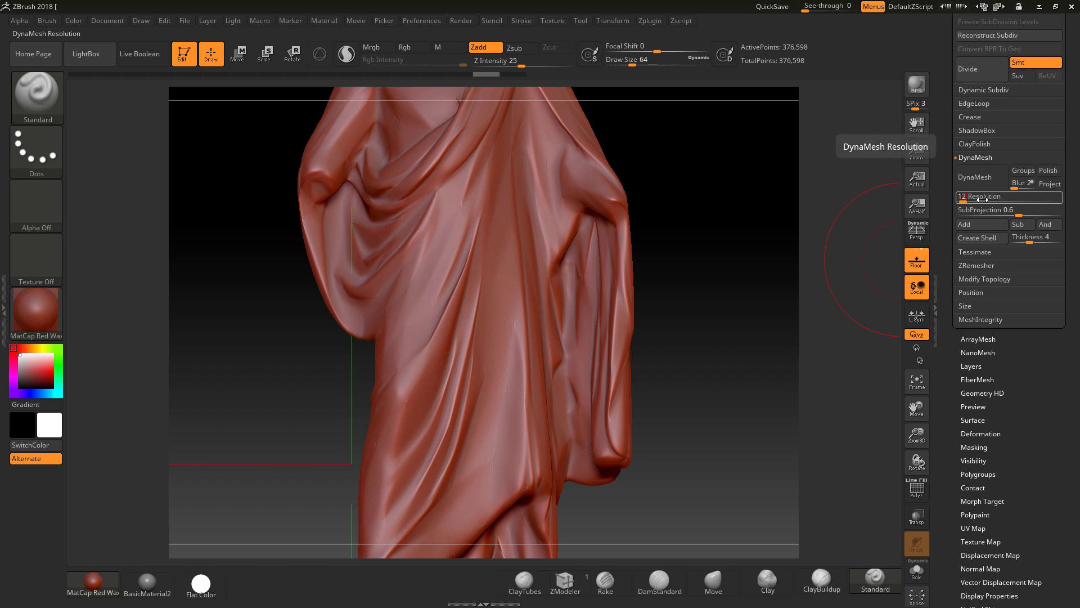
key(Return)
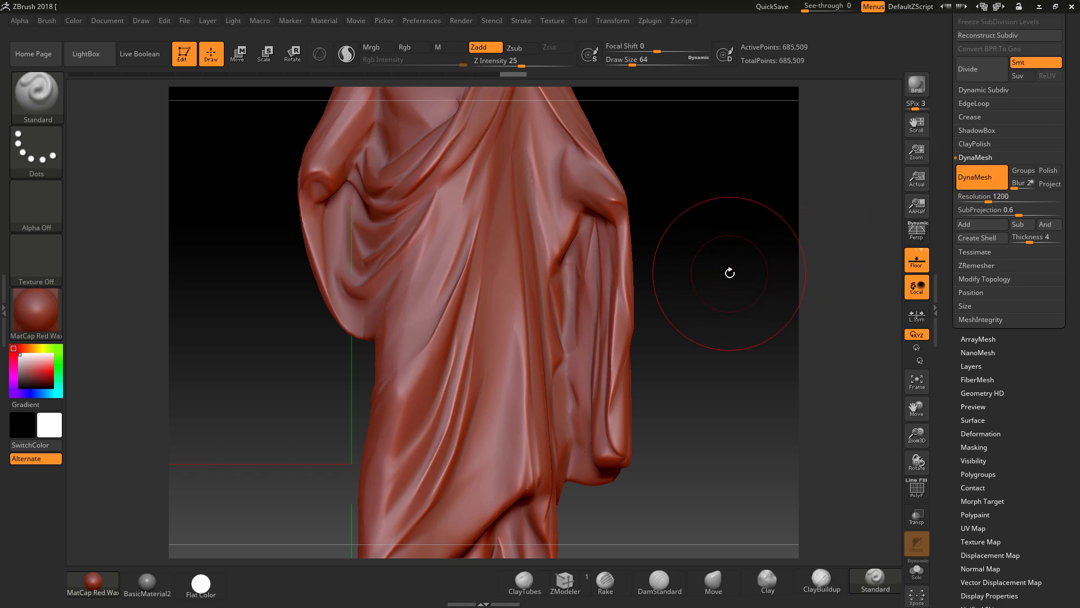
alt+drag(733, 246, 735, 313)
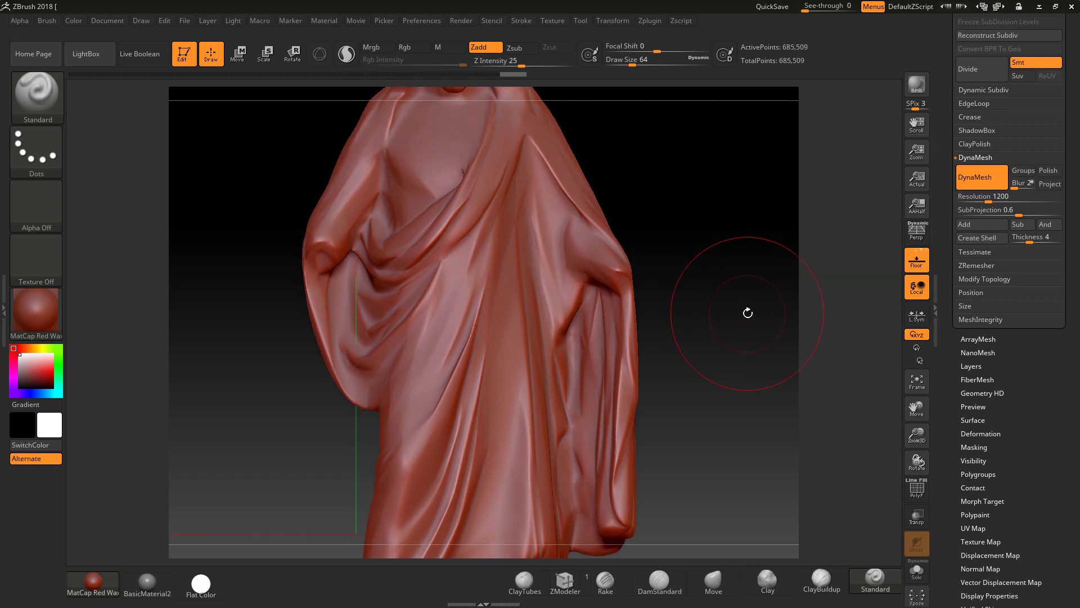
key(ctrl)
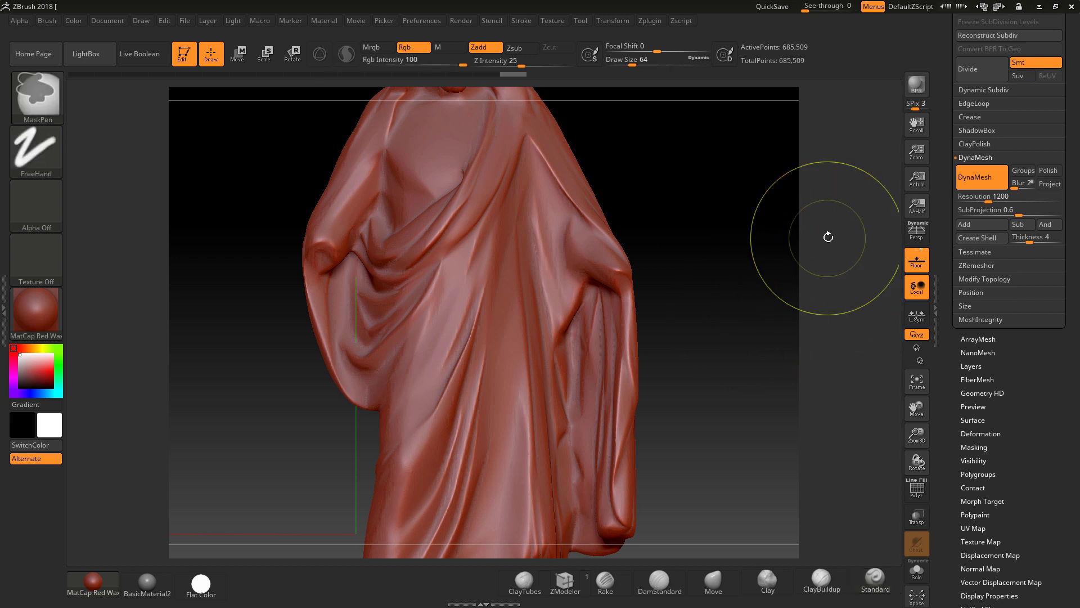
Step: Undo the 1200-resolution remesh and remesh the statue with DynaMesh at a resolution of 1600
mouse_move(788, 264)
alt+mouse_down()
mouse_move(819, 296)
mouse_move(810, 283)
alt+mouse_up()
key(ctrl)
key(ctrl+z)
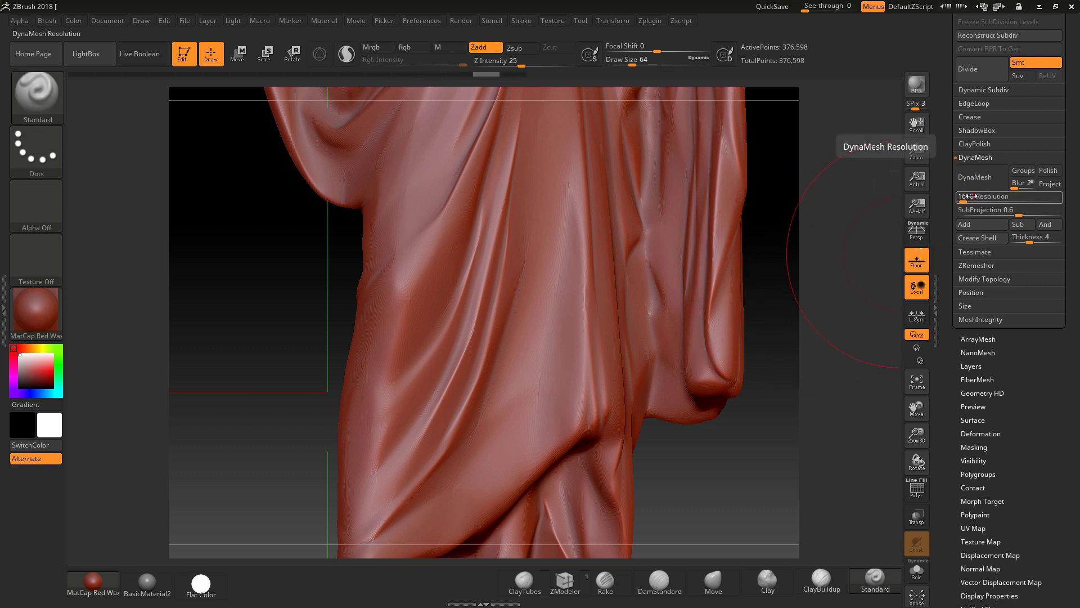
key(Return)
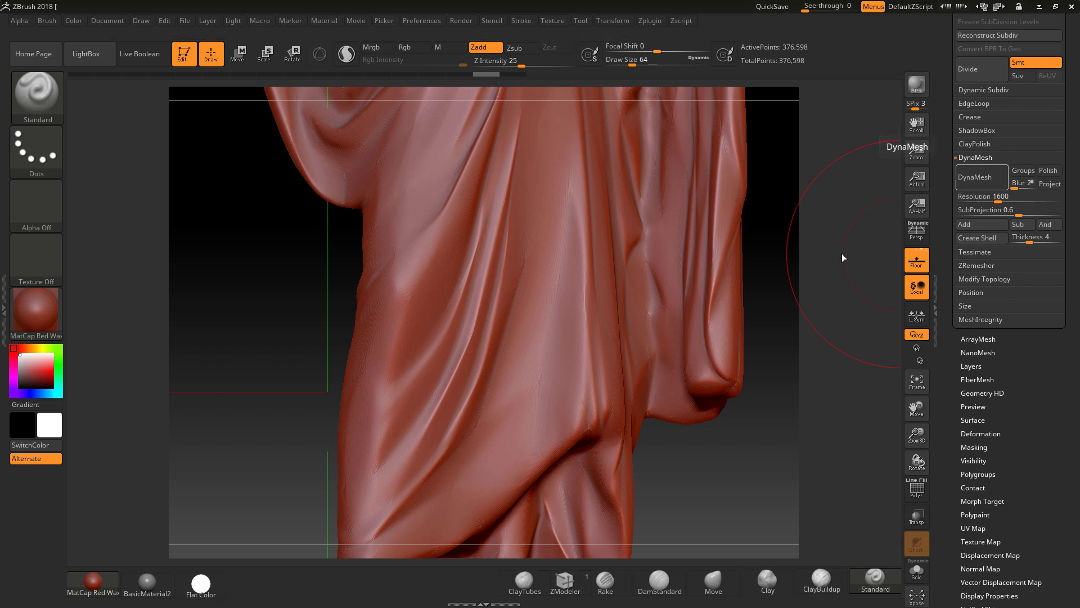
Step: Examine the remeshed statue's mesh density with the wireframe shown, and hide the wireframe again
mouse_move(787, 376)
alt+mouse_down()
mouse_move(733, 340)
mouse_move(687, 429)
mouse_move(740, 328)
alt+mouse_up()
key(shift+f)
alt+drag(779, 396, 710, 294)
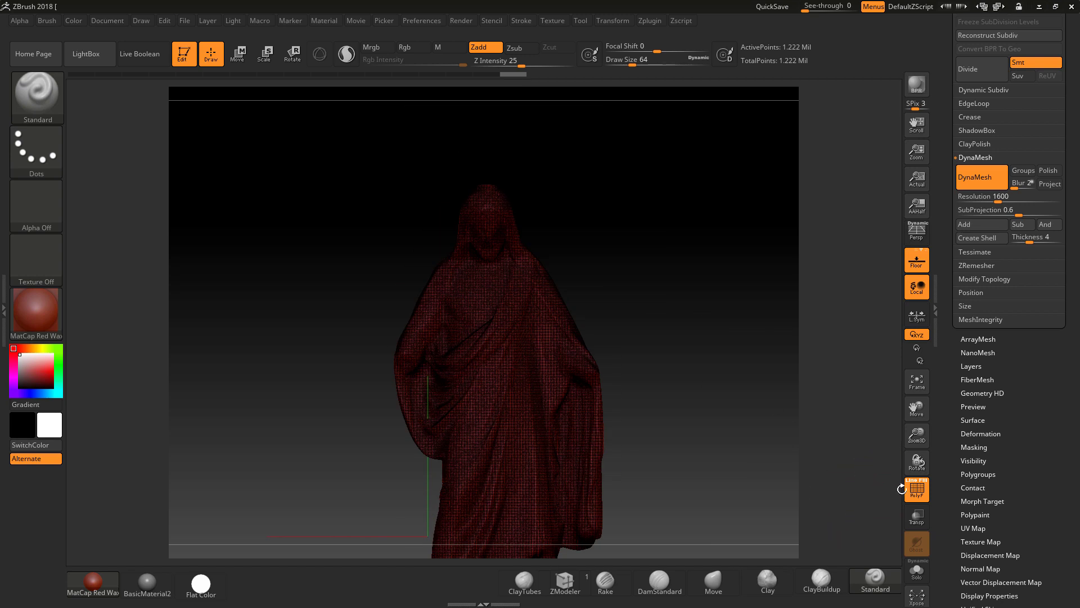
key(shift+f)
mouse_move(804, 452)
mouse_down()
mouse_move(779, 434)
mouse_move(738, 326)
mouse_move(734, 338)
mouse_move(701, 338)
mouse_move(751, 369)
mouse_up()
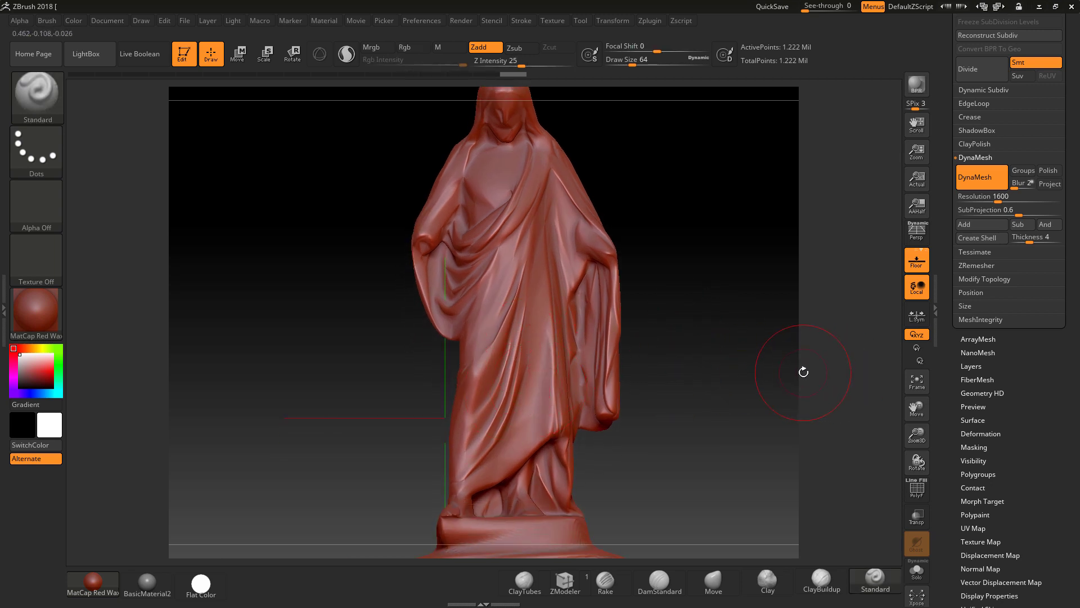
Step: Set up the DamStandard brush with a draw size of 14 and a Z intensity of 14
click(658, 582)
mouse_move(692, 384)
alt+mouse_down()
mouse_move(757, 388)
mouse_move(777, 449)
mouse_move(767, 482)
alt+mouse_up()
key(space)
drag(783, 396, 771, 398)
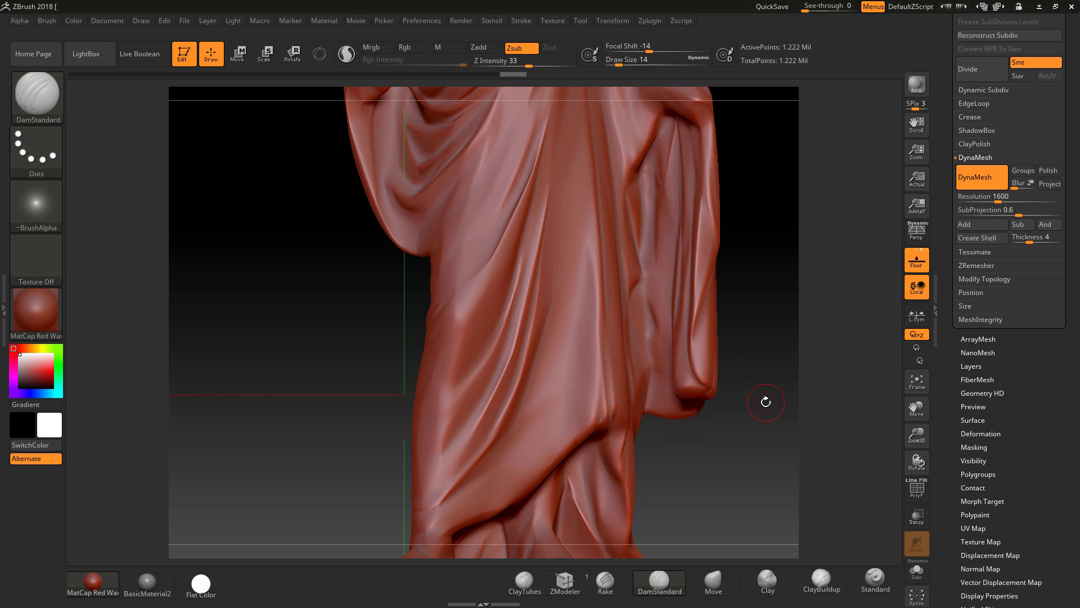
drag(529, 66, 520, 66)
Step: Try carving the long folds of the lower robe, undo the strokes and reduce the draw size to 6
mouse_move(476, 406)
mouse_down()
mouse_move(470, 413)
mouse_move(521, 275)
mouse_up()
drag(495, 394, 524, 271)
key(space)
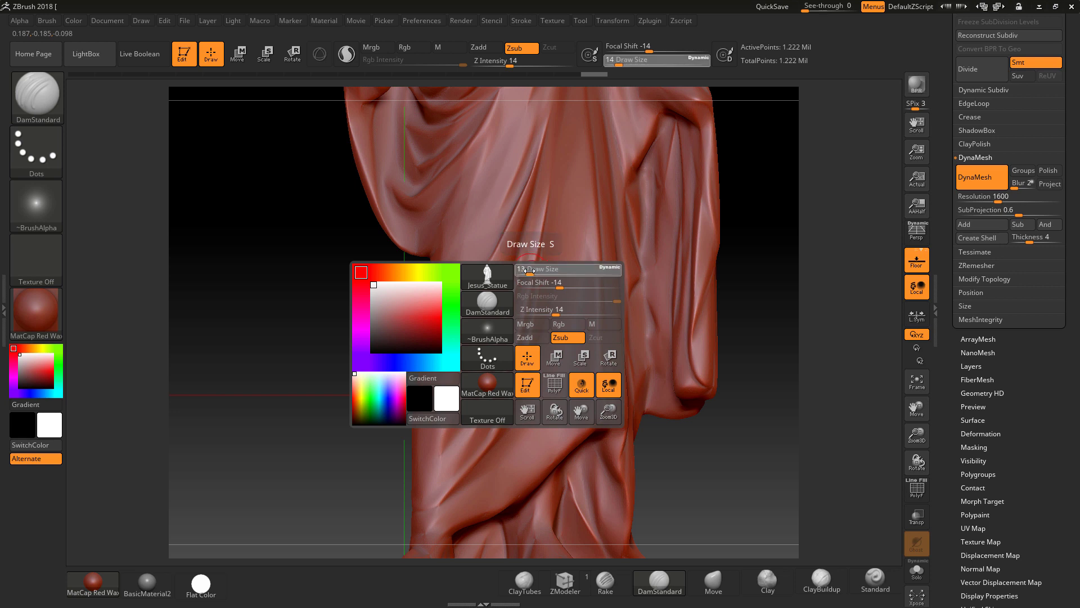
key(shift)
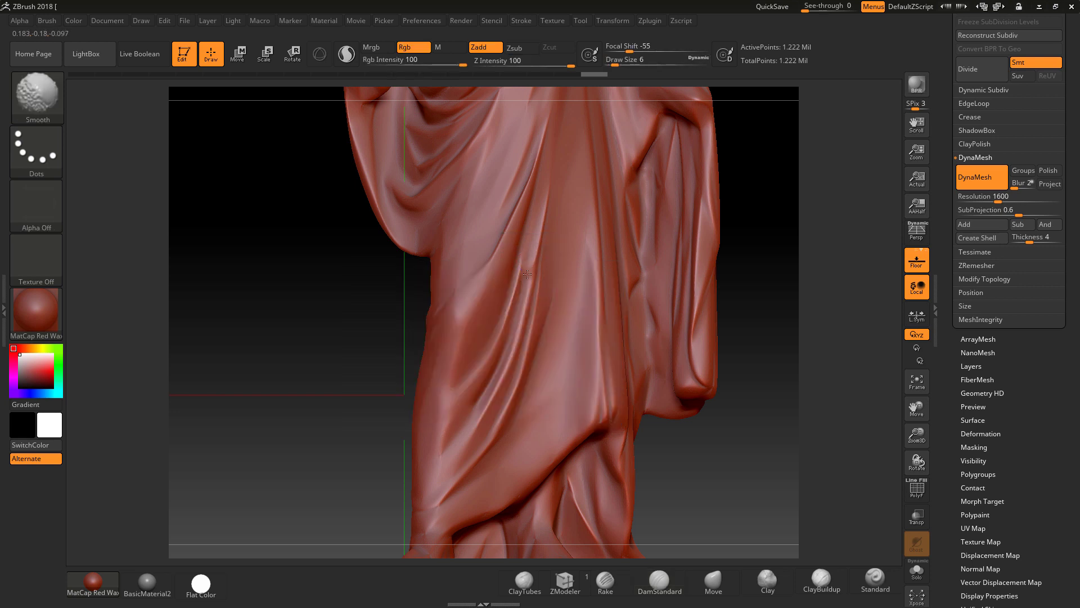
key(ctrl)
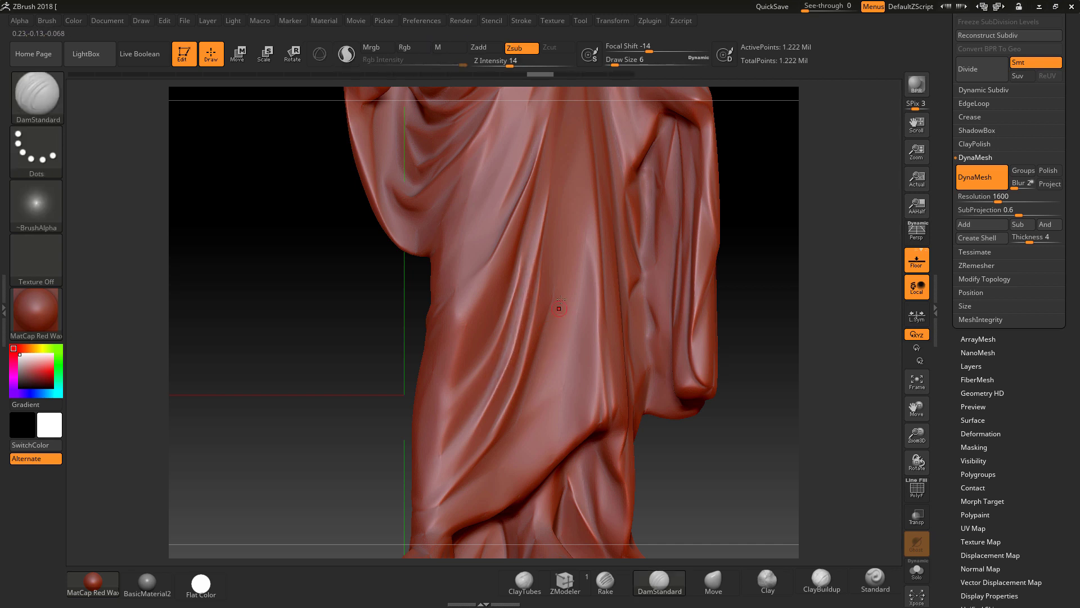
Step: Raise the brush's LazyRadius and carve the creases between the lower robe's folds, smoothing where needed
click(520, 22)
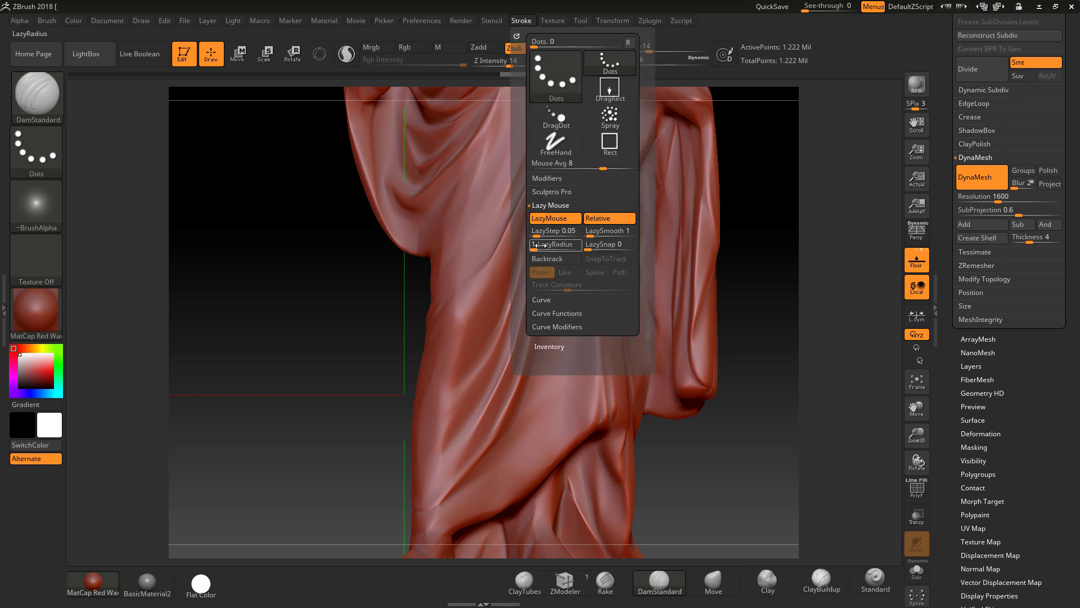
drag(539, 249, 546, 249)
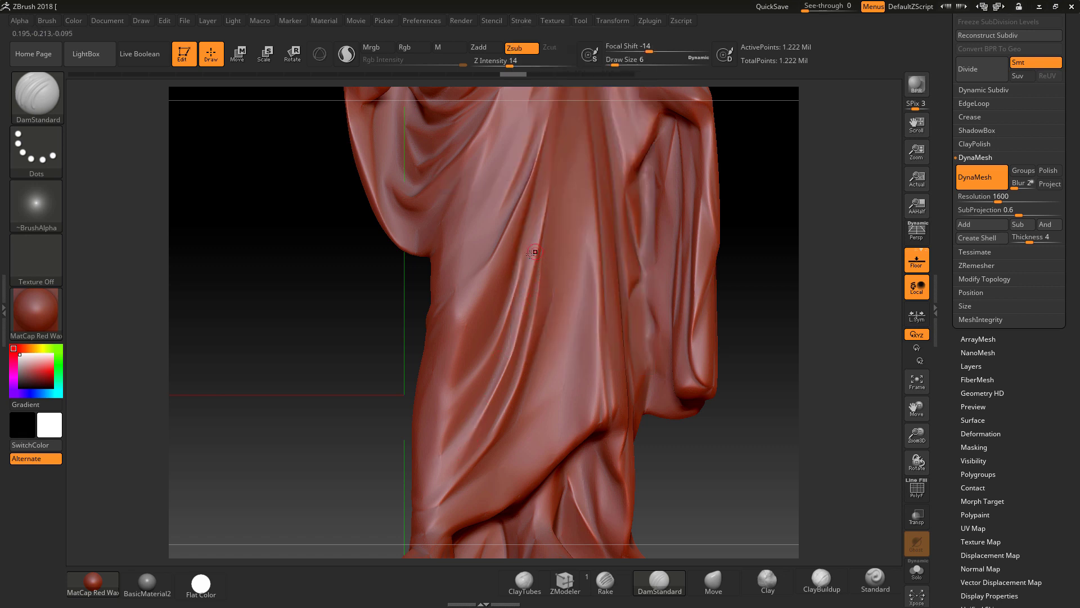
drag(532, 240, 529, 258)
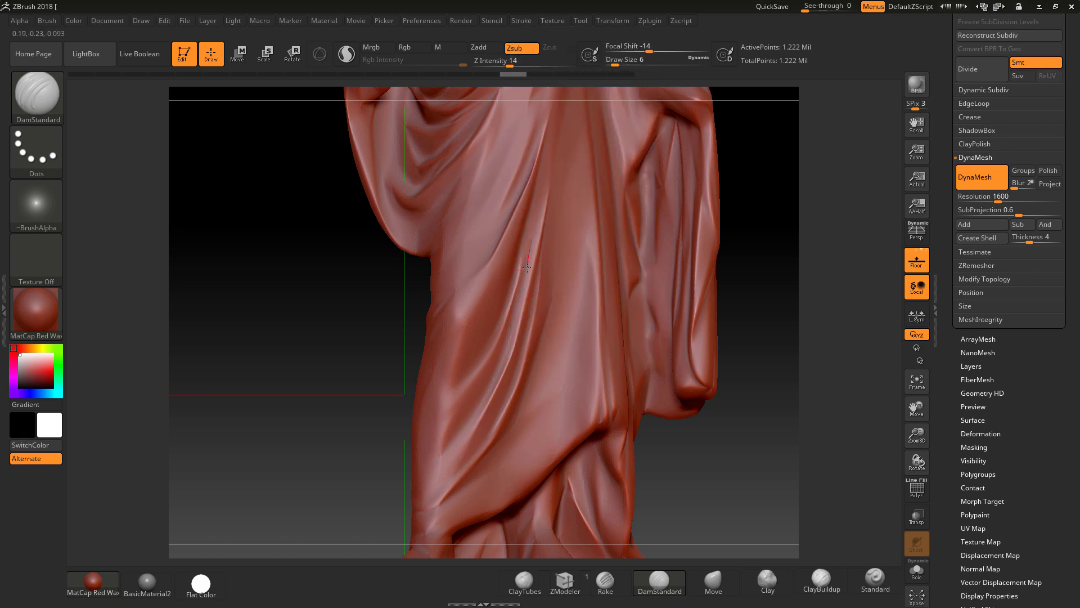
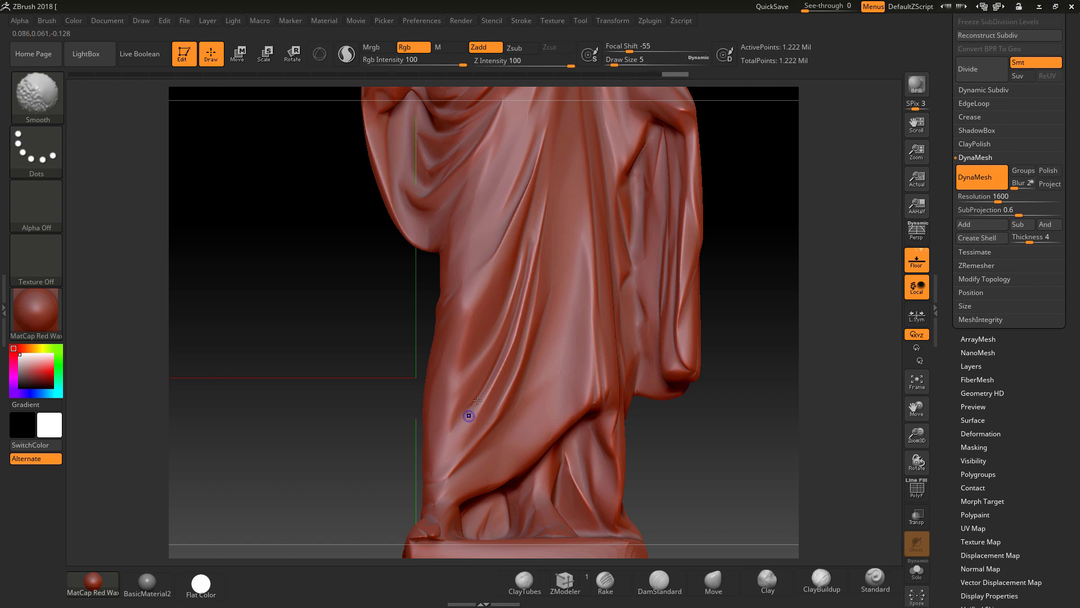
key(shift)
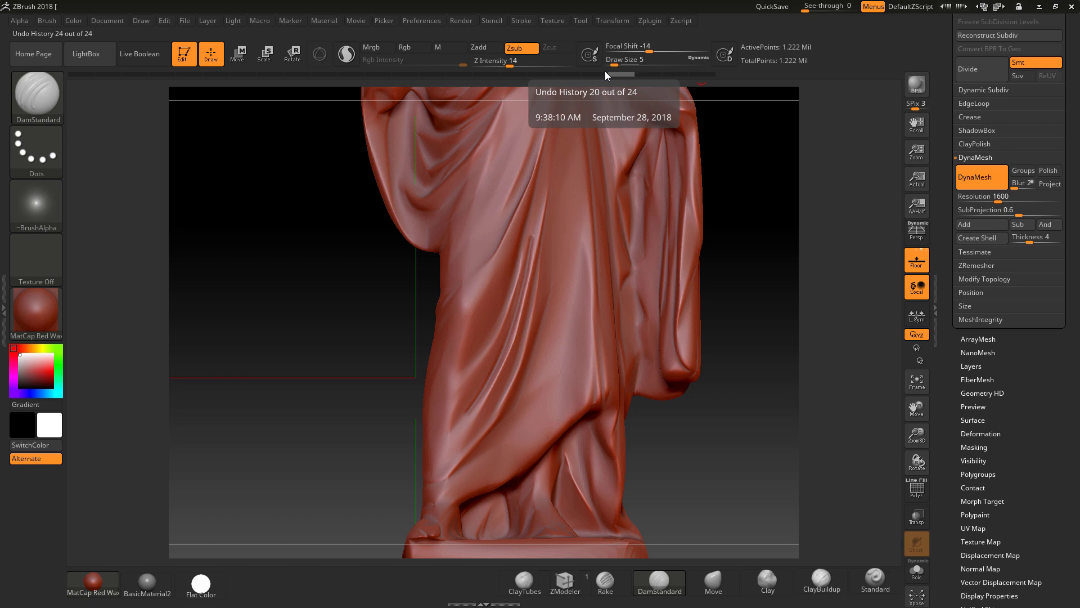
Step: Compare the robe before and after carving in the undo history, returning to the latest state
click(662, 75)
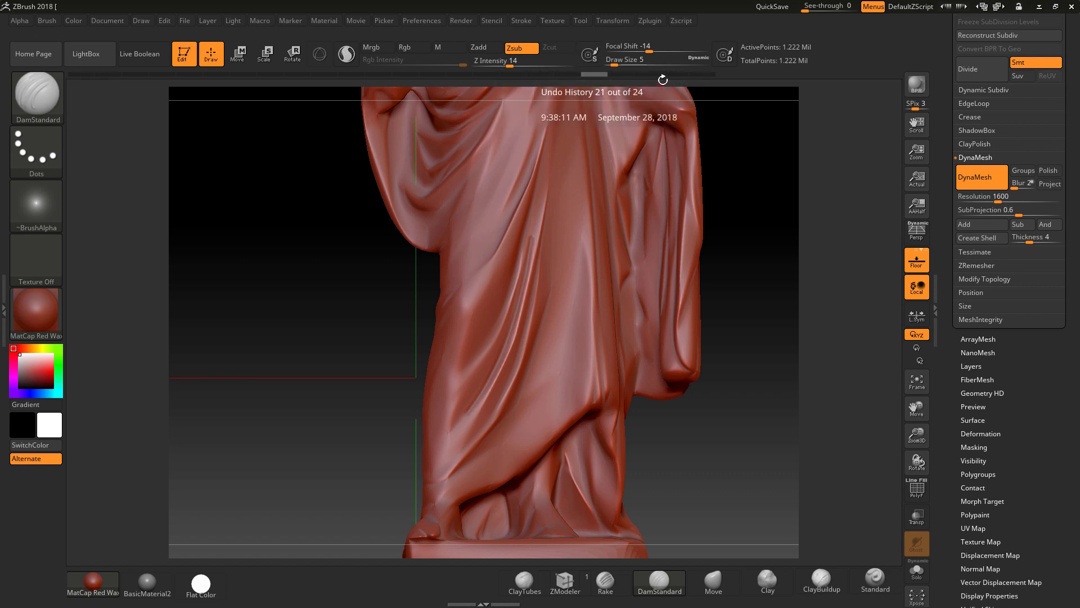
click(691, 74)
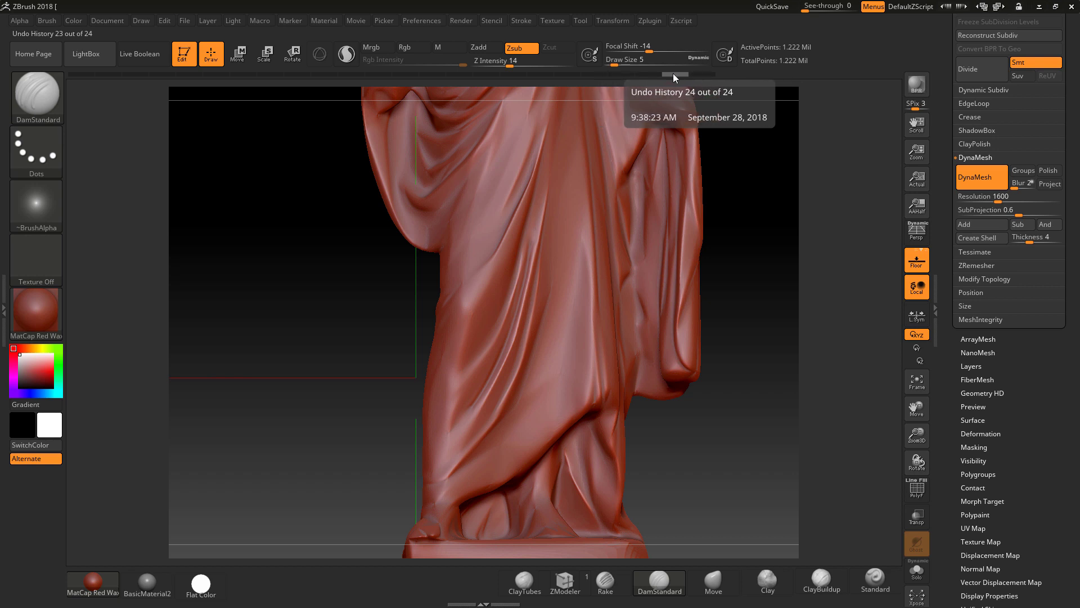
click(563, 75)
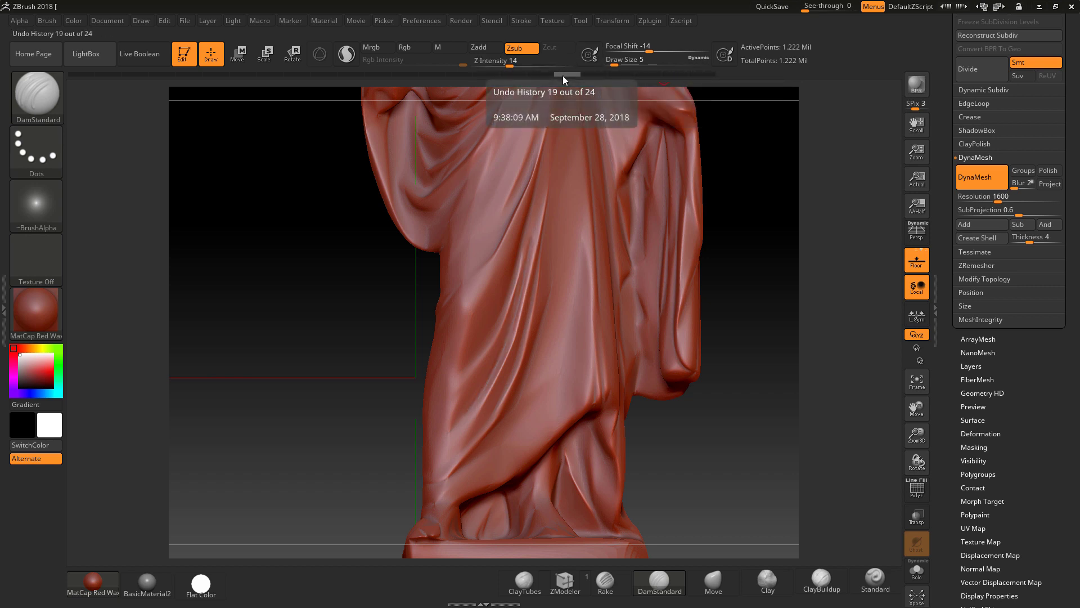
click(520, 73)
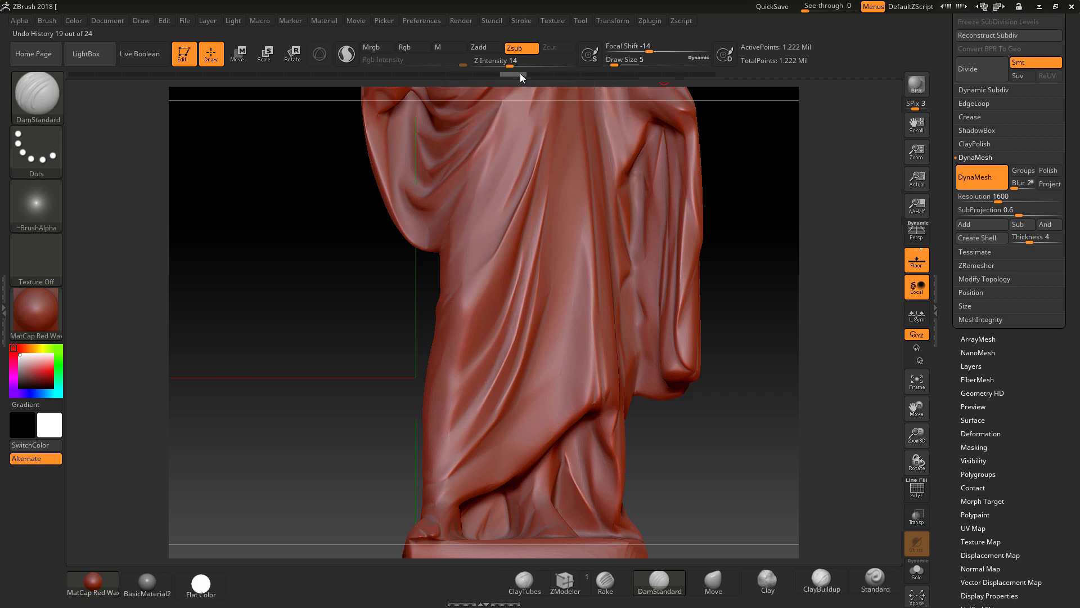
click(710, 73)
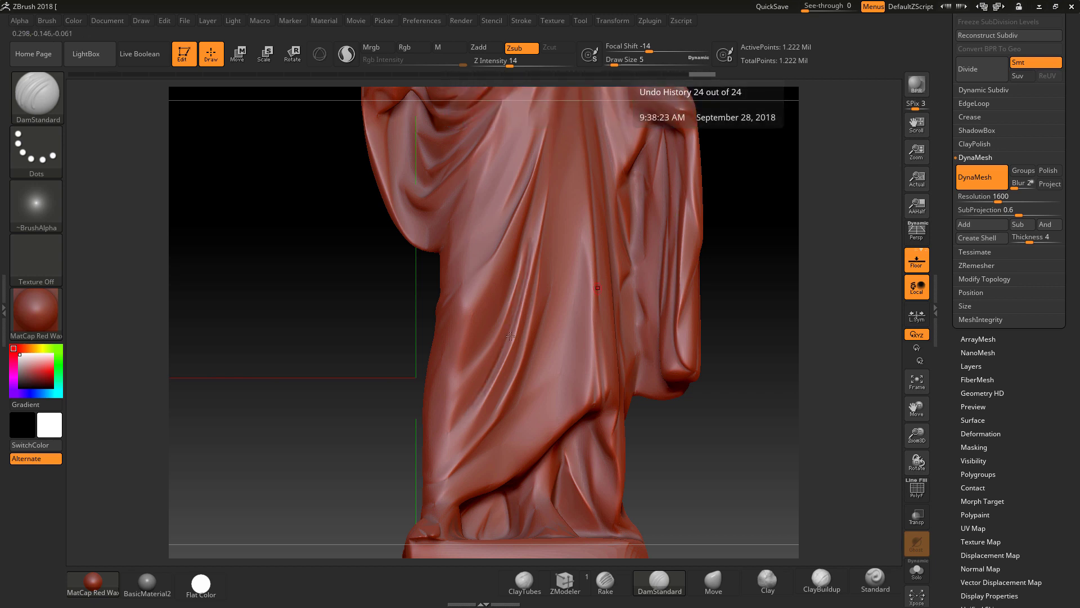
Step: Set up the Standard brush with a LazyRadius of 25 and a Z intensity of 7 for the robe folds
ctrl+right_drag(788, 377, 769, 342)
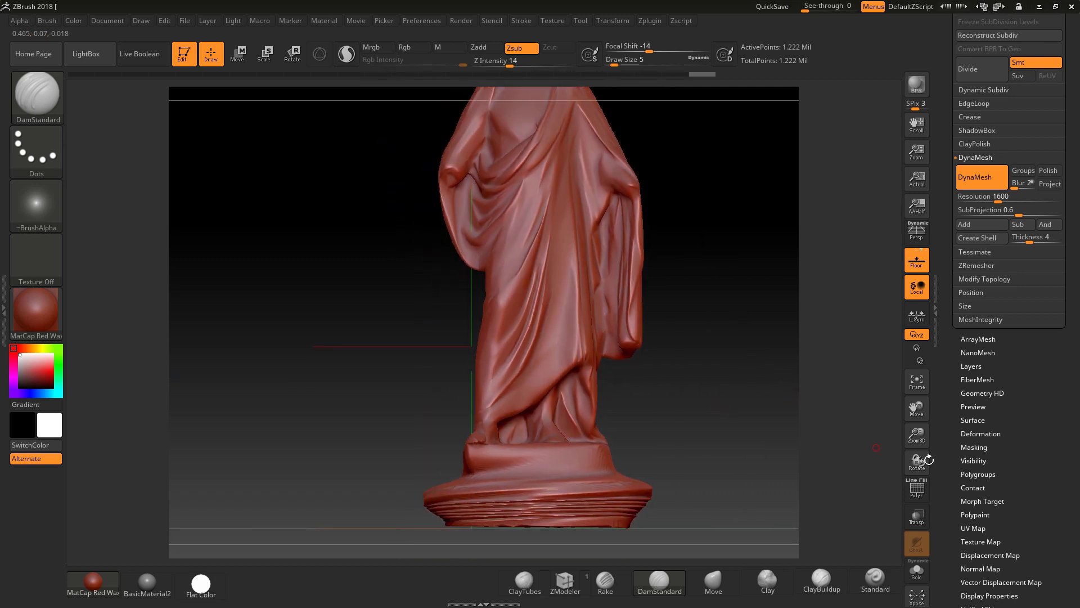
mouse_move(661, 585)
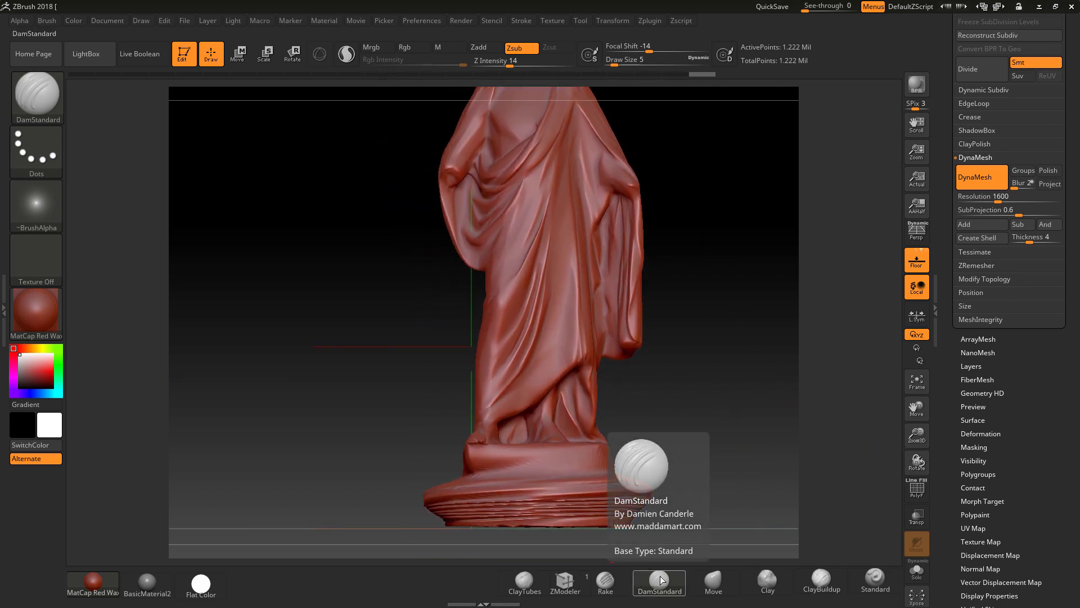
click(876, 578)
ctrl+right_drag(675, 398, 789, 421)
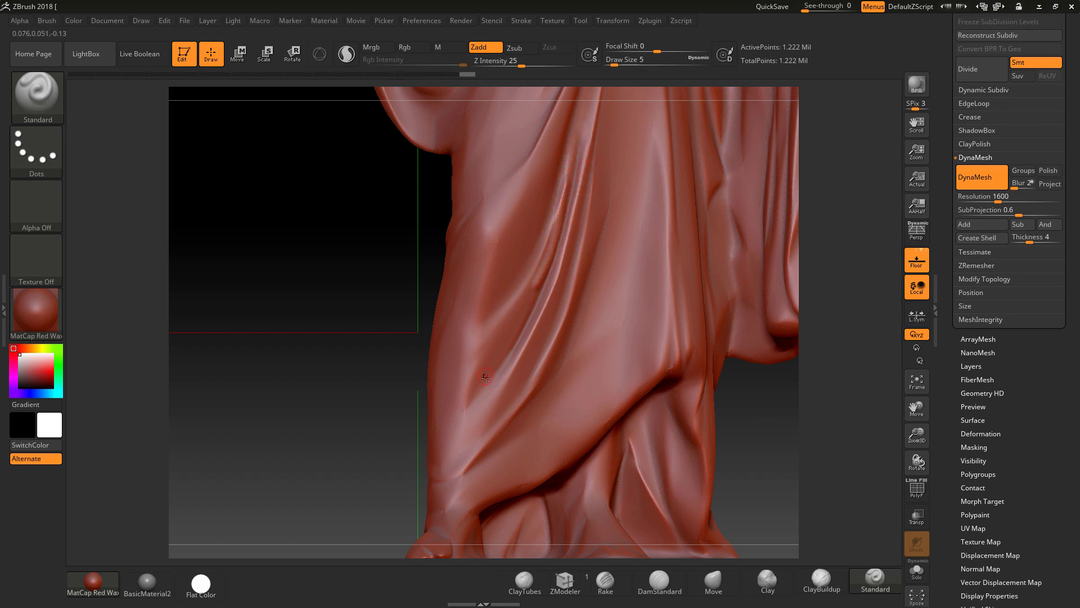
click(520, 21)
drag(537, 248, 544, 250)
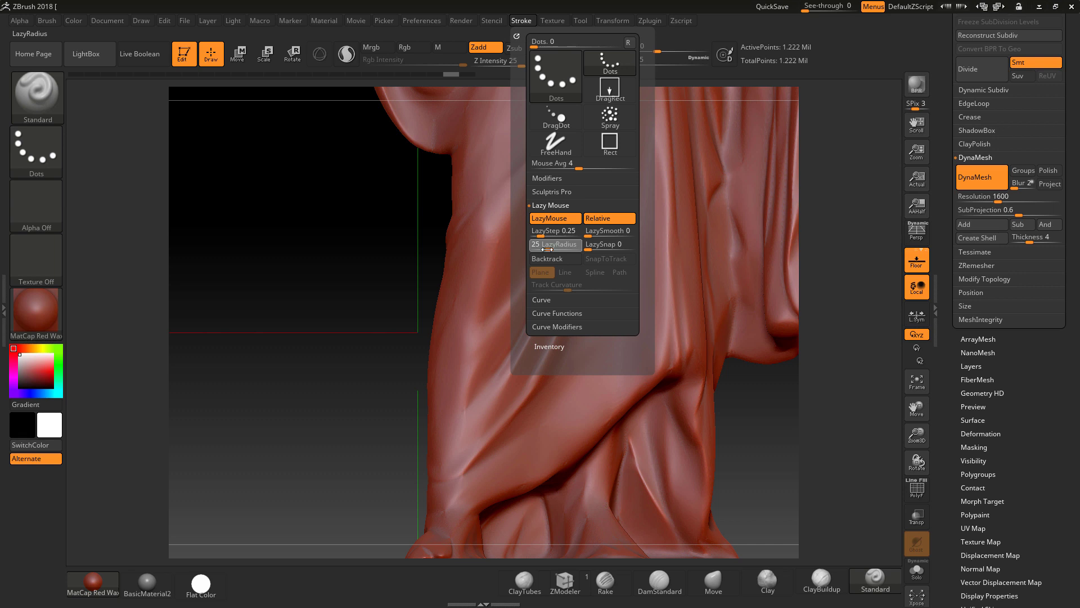
drag(519, 64, 498, 66)
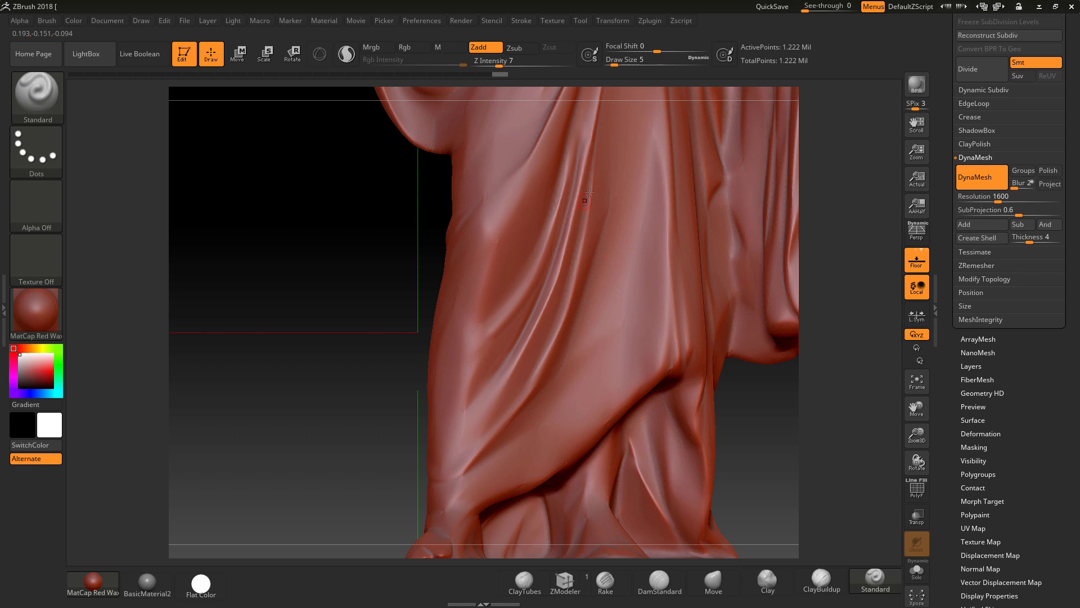
Step: Smooth the fold ridges along the robe's lower front
key(shift)
shift+drag(461, 360, 463, 356)
shift+drag(511, 317, 485, 355)
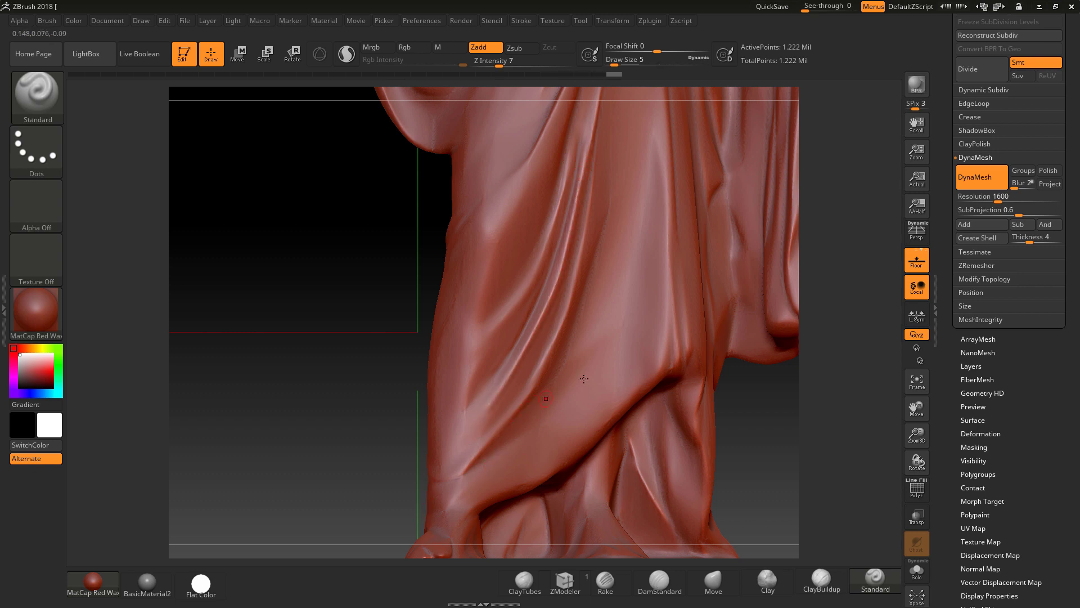
alt+drag(831, 371, 712, 372)
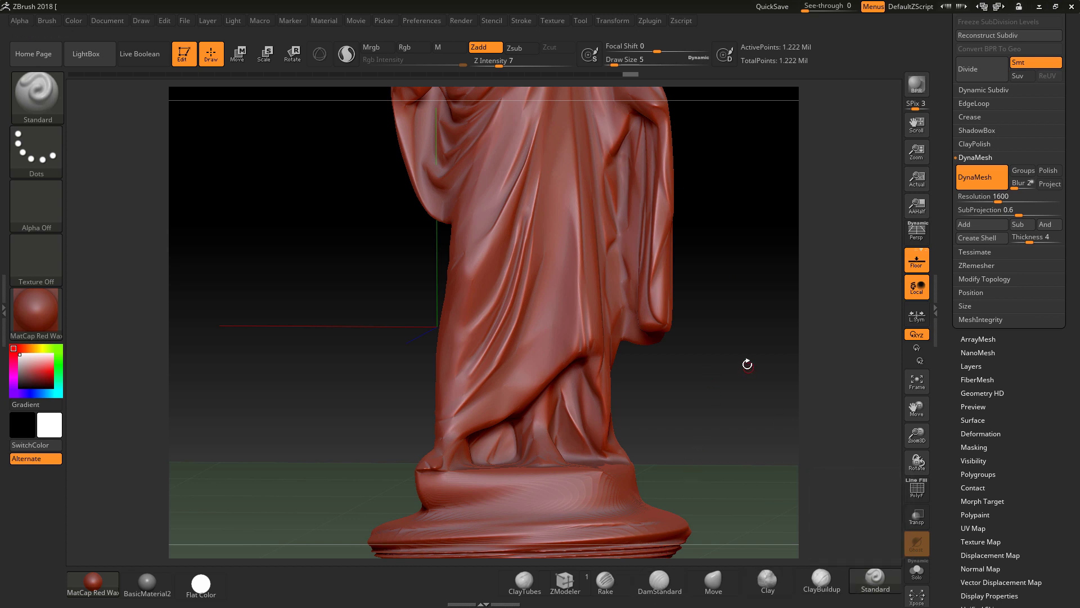
Step: Mask the statue by cavity at an intensity of 100
drag(1020, 430, 1012, 389)
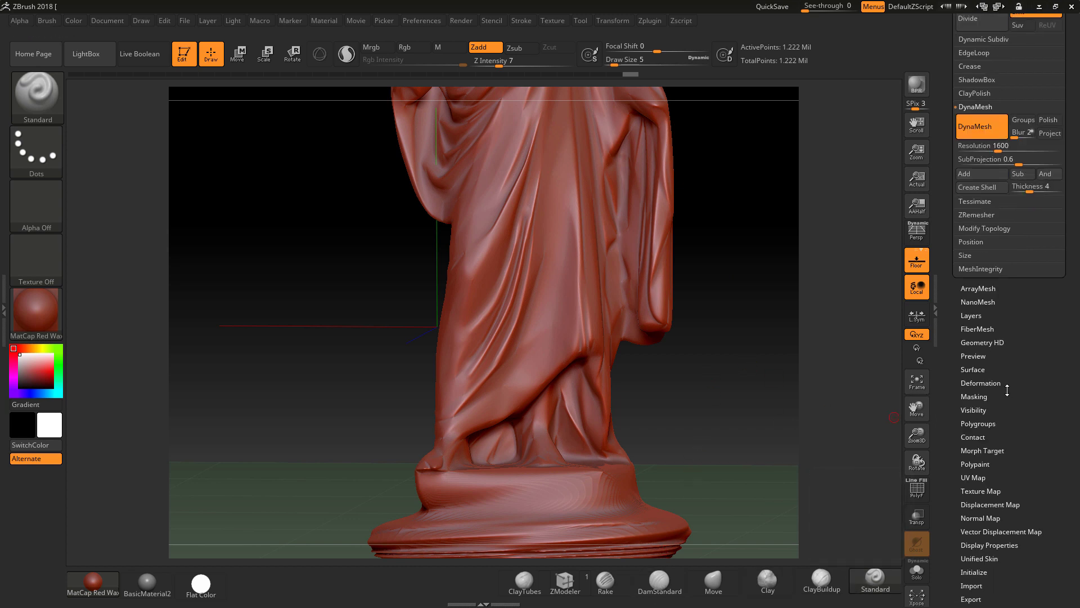
click(981, 397)
drag(1027, 307, 1021, 386)
click(978, 282)
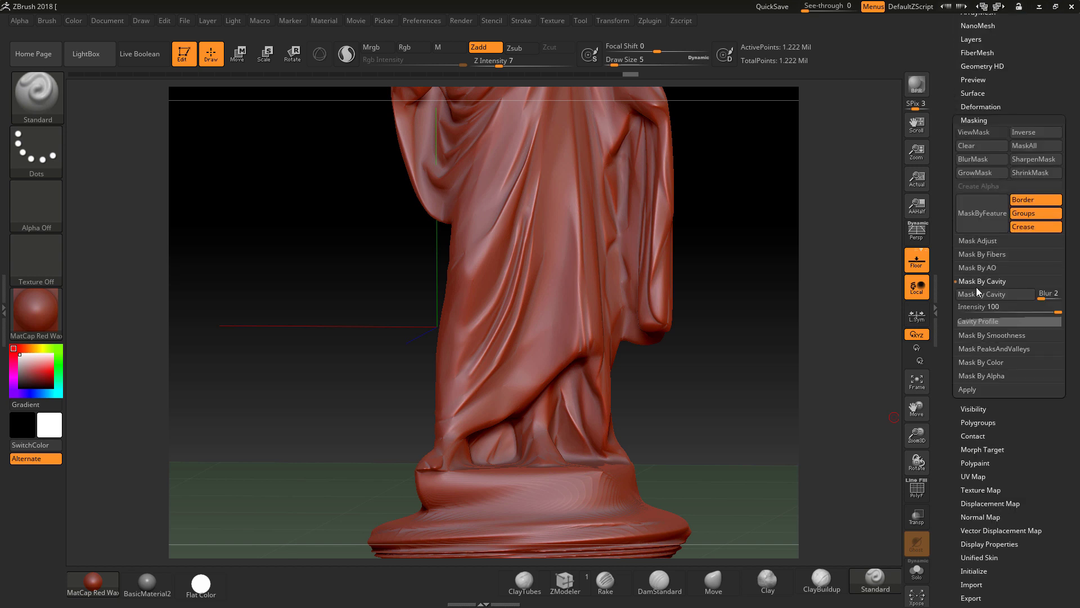
click(974, 295)
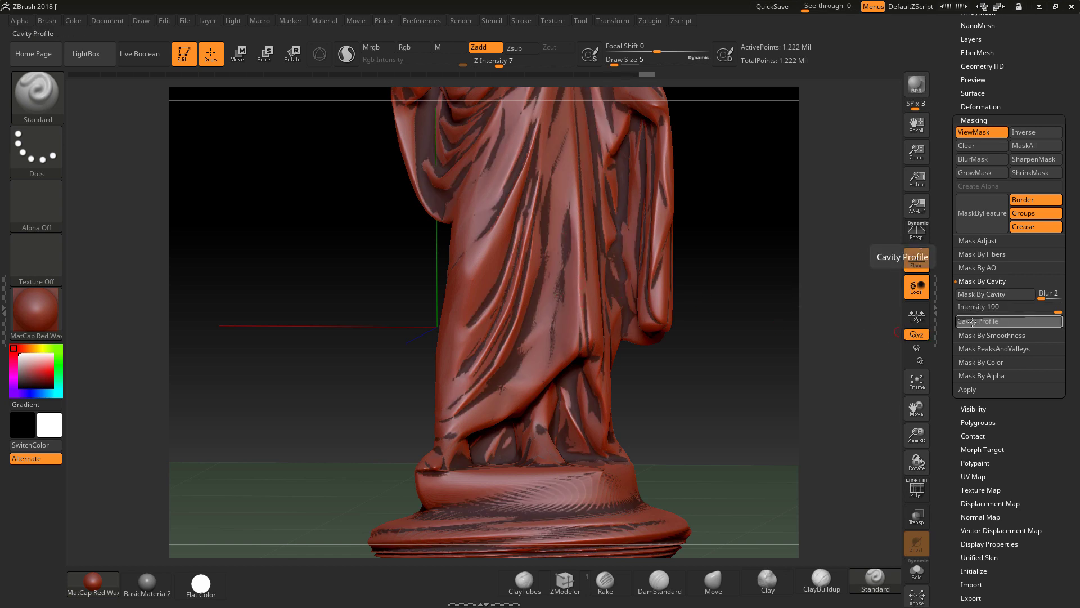
Step: Raise the early part of the cavity profile curve and reapply the cavity mask
click(972, 321)
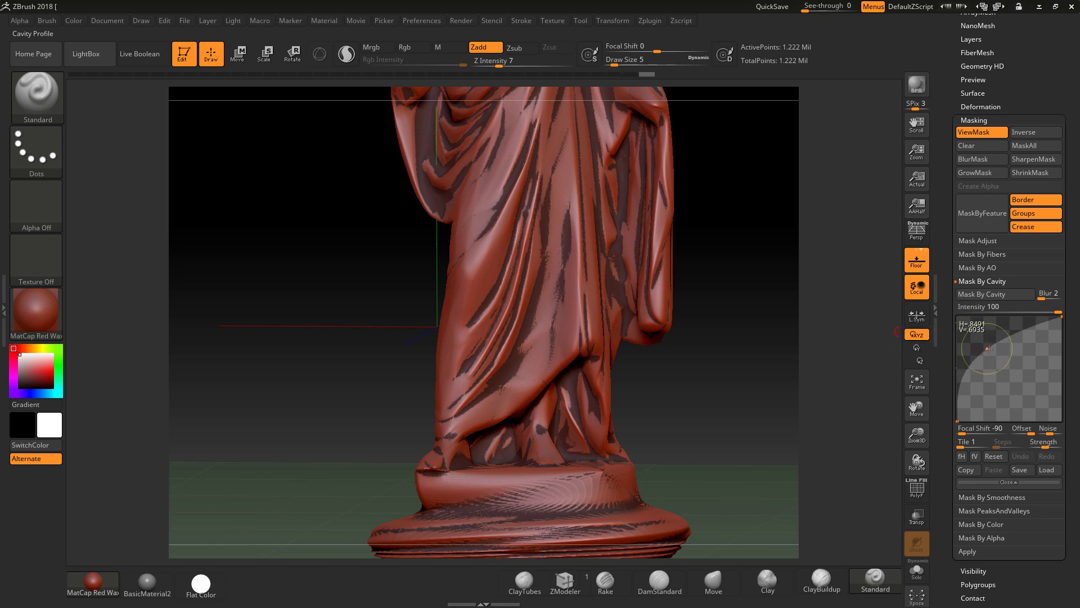
click(977, 293)
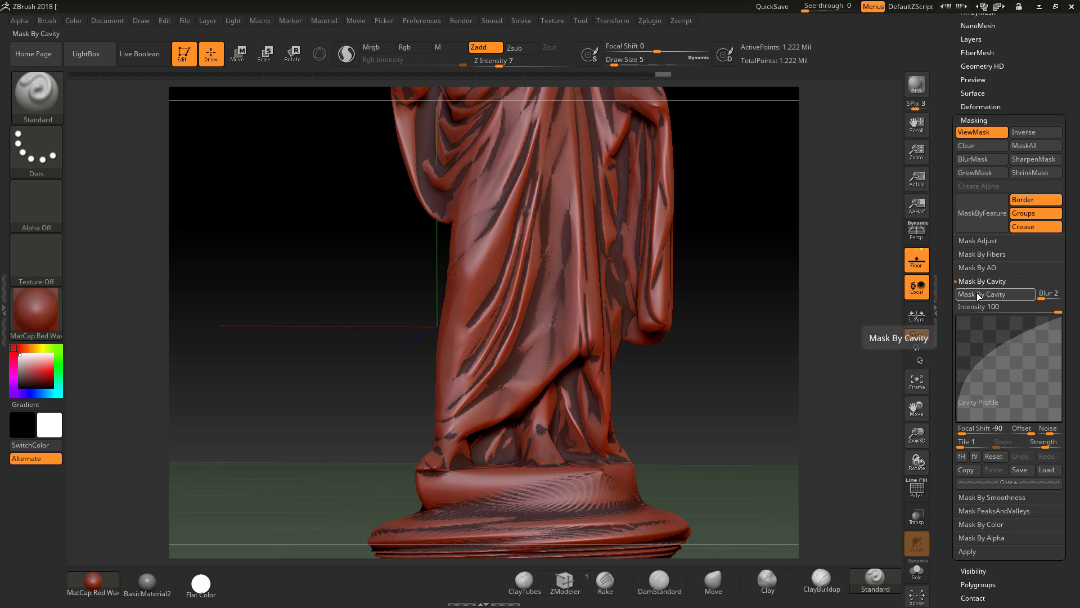
drag(991, 346, 965, 324)
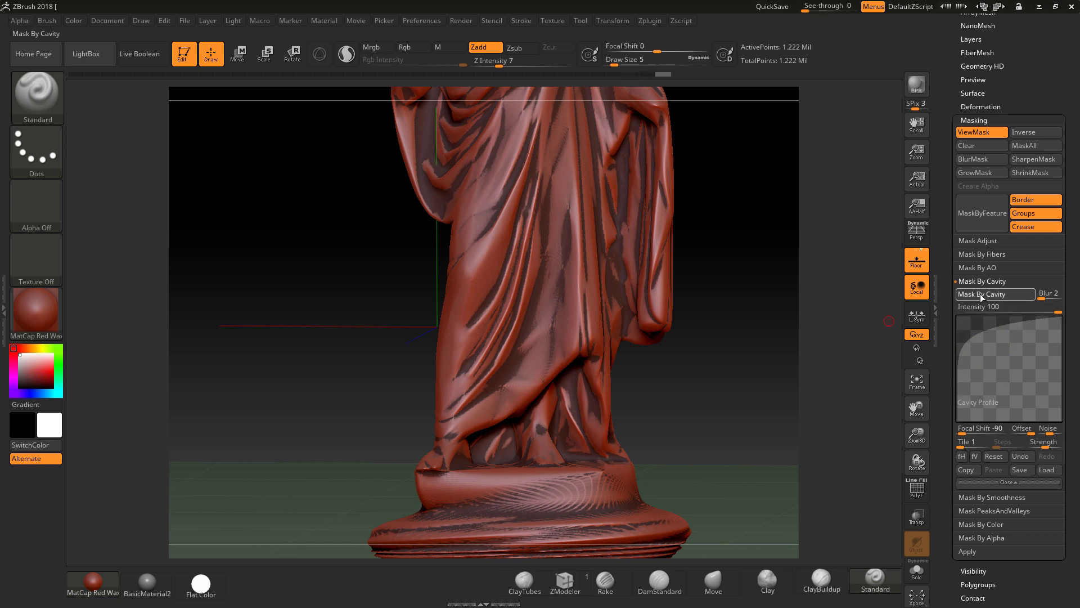
click(980, 294)
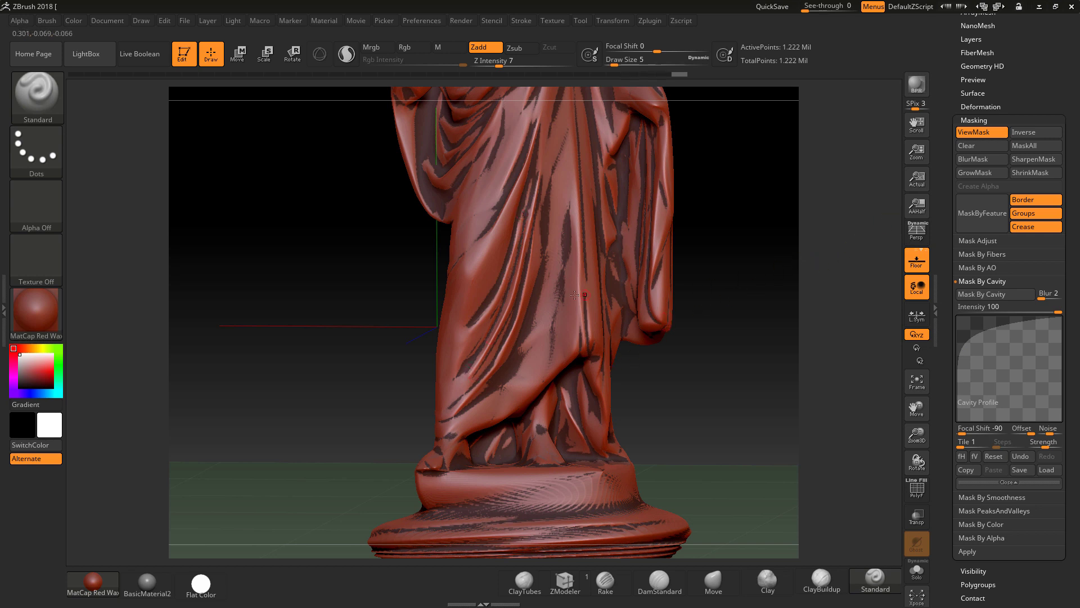
Step: Blur the cavity mask on the statue and check it from a slightly rotated view
key(ctrl)
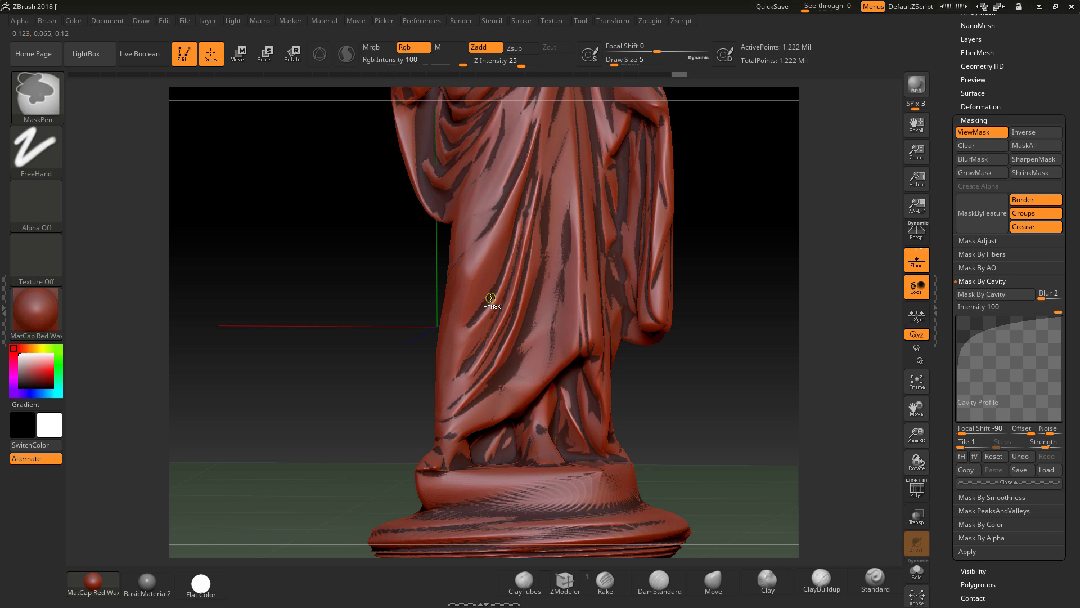
key(ctrl)
ctrl+click(487, 303)
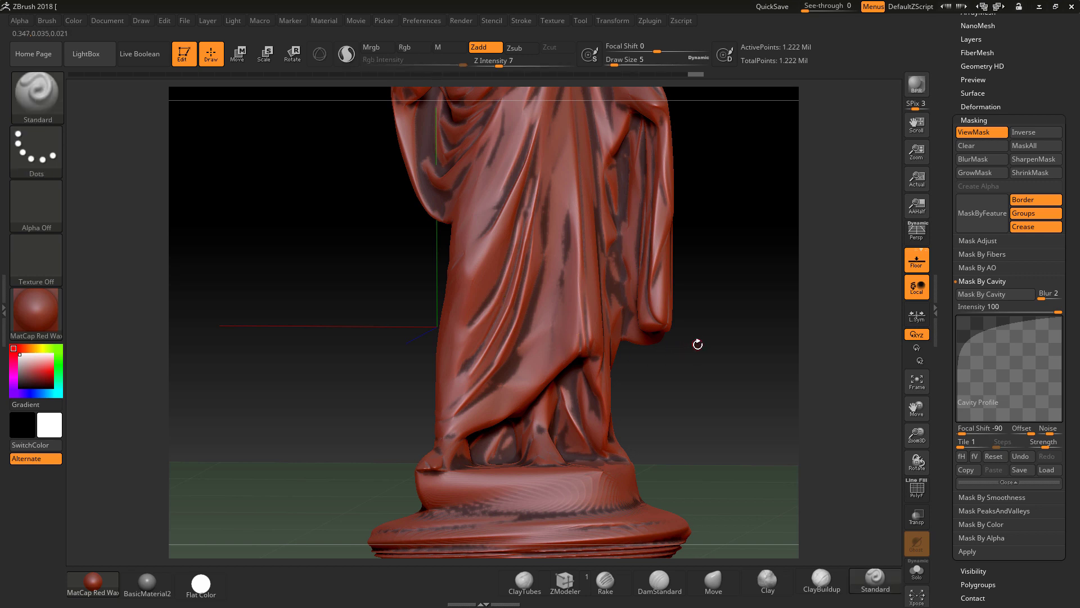
drag(703, 357, 696, 357)
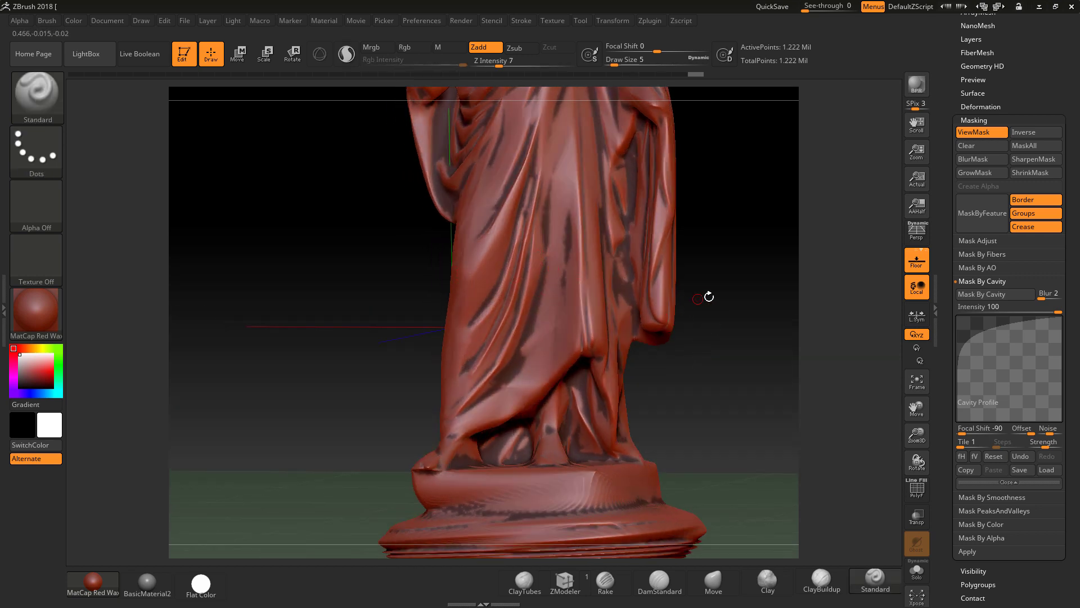
Step: Invert the cavity mask on the statue
key(ctrl)
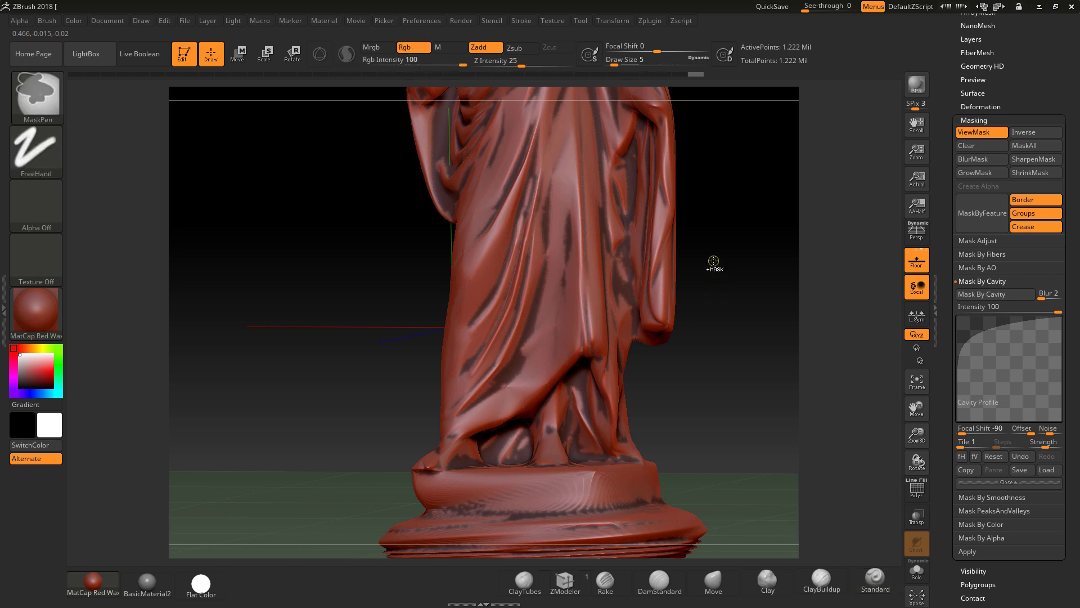
ctrl+click(713, 260)
drag(731, 306, 733, 562)
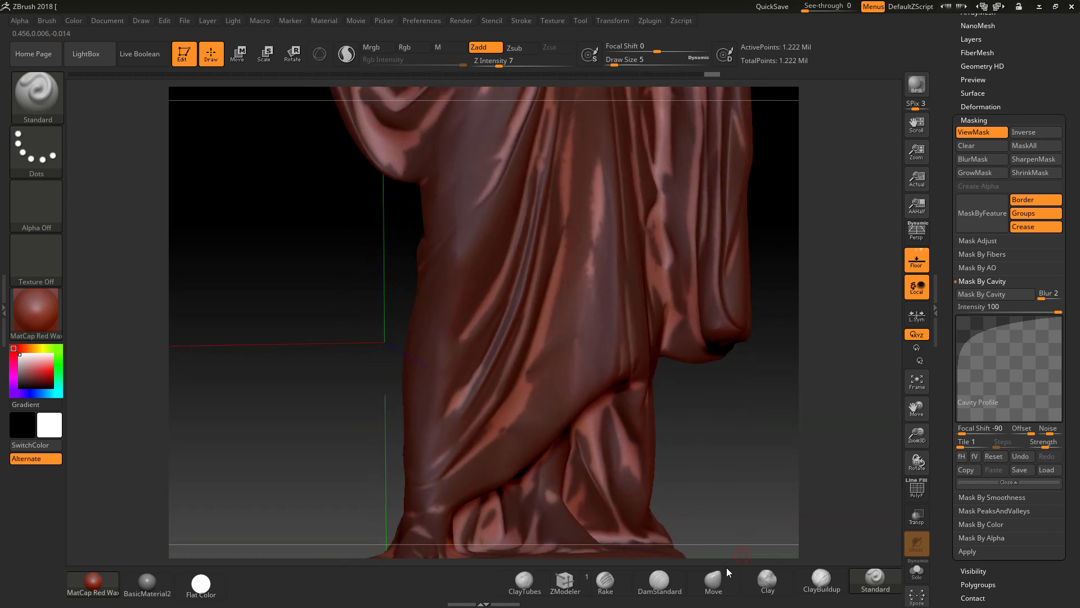
Step: Shift the unmasked robe folds with the Move brush at draw size 62, at the front and beside the hanging sleeve
click(714, 582)
key(space)
drag(722, 382, 736, 381)
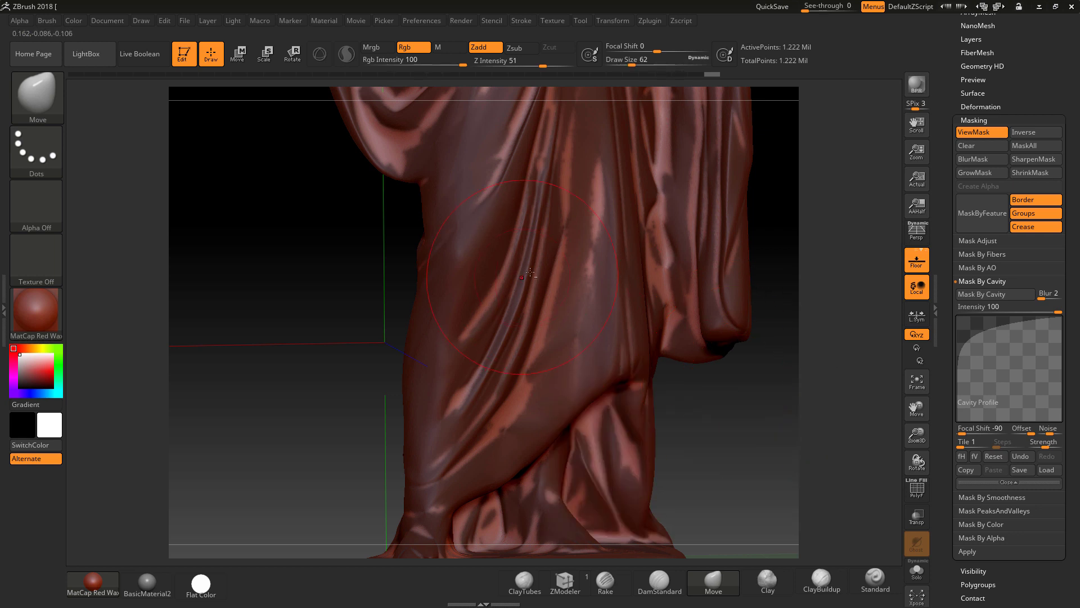
drag(514, 268, 515, 267)
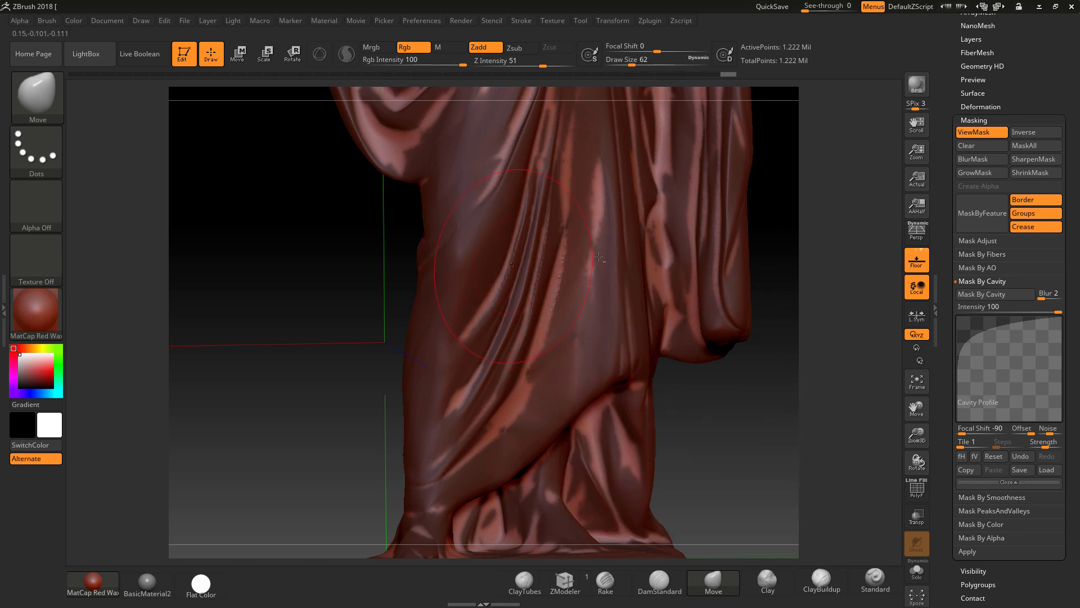
drag(654, 253, 659, 266)
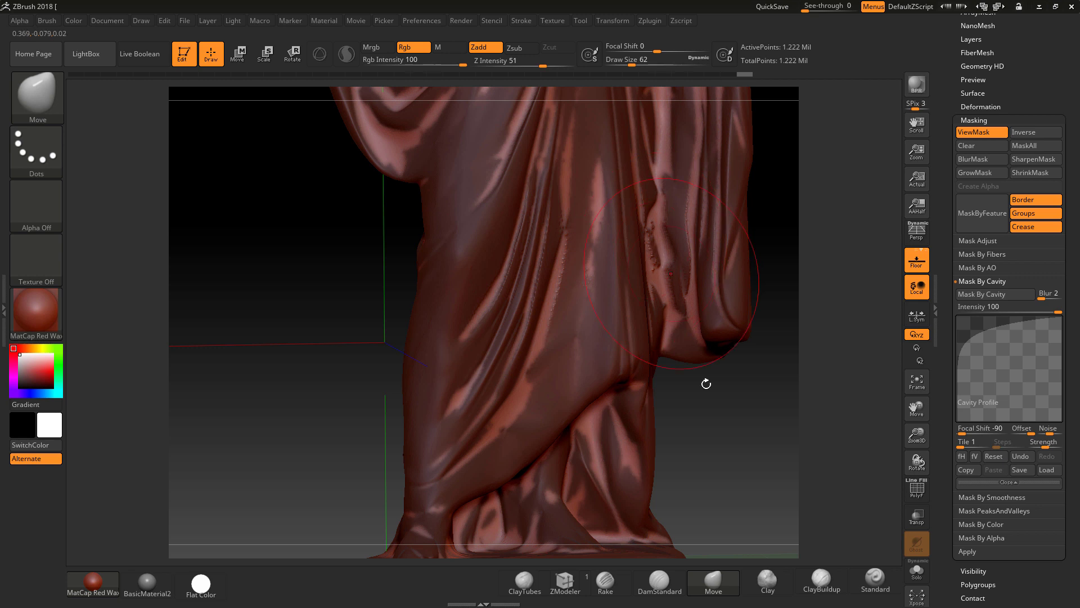
Step: Clear the mask from the statue and reduce the brush draw size to 7
ctrl+drag(732, 433, 749, 477)
drag(762, 439, 734, 436)
key(space)
drag(552, 318, 545, 319)
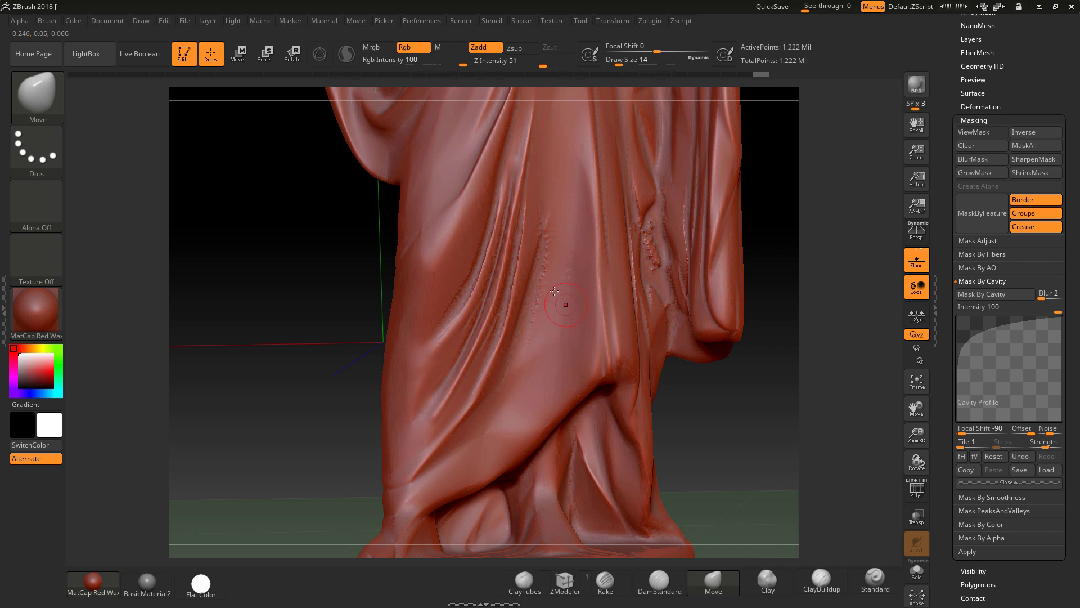
key(space)
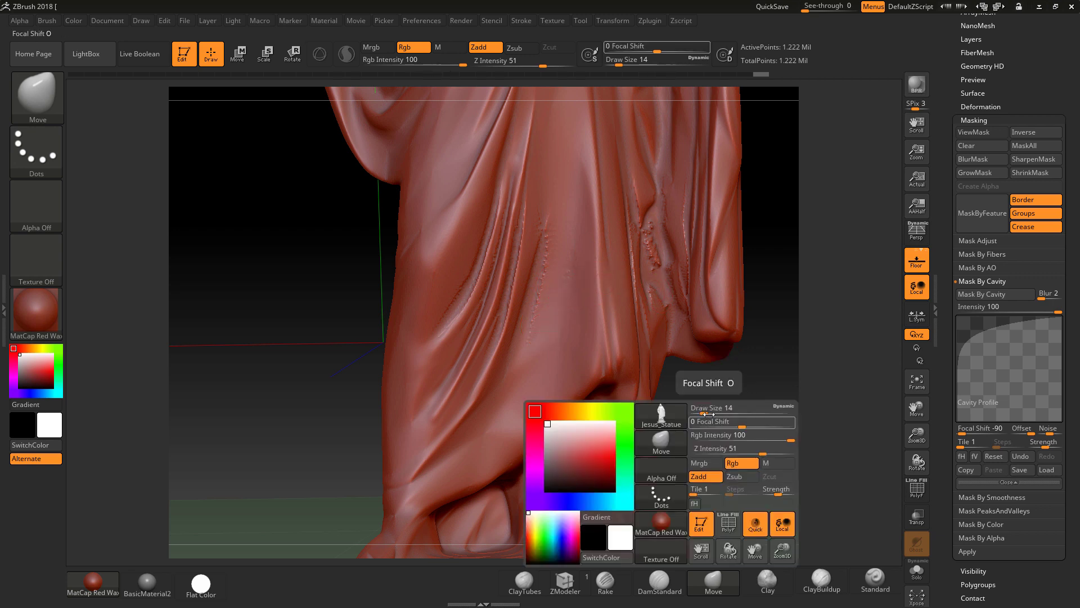
drag(707, 412, 704, 412)
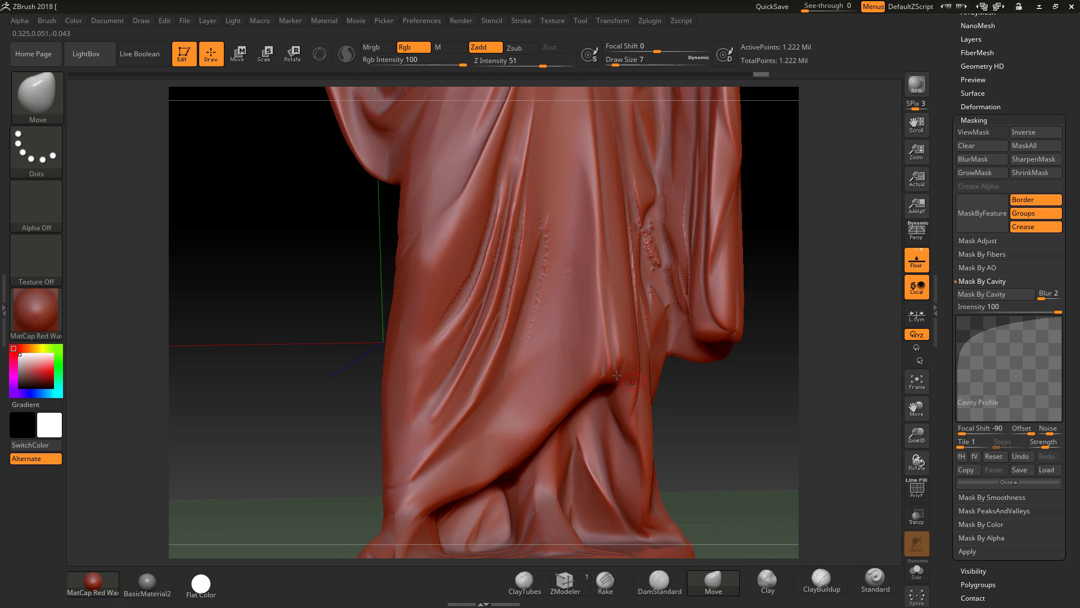
Step: Smooth the rough ridge along the central front fold of the robe
key(shift)
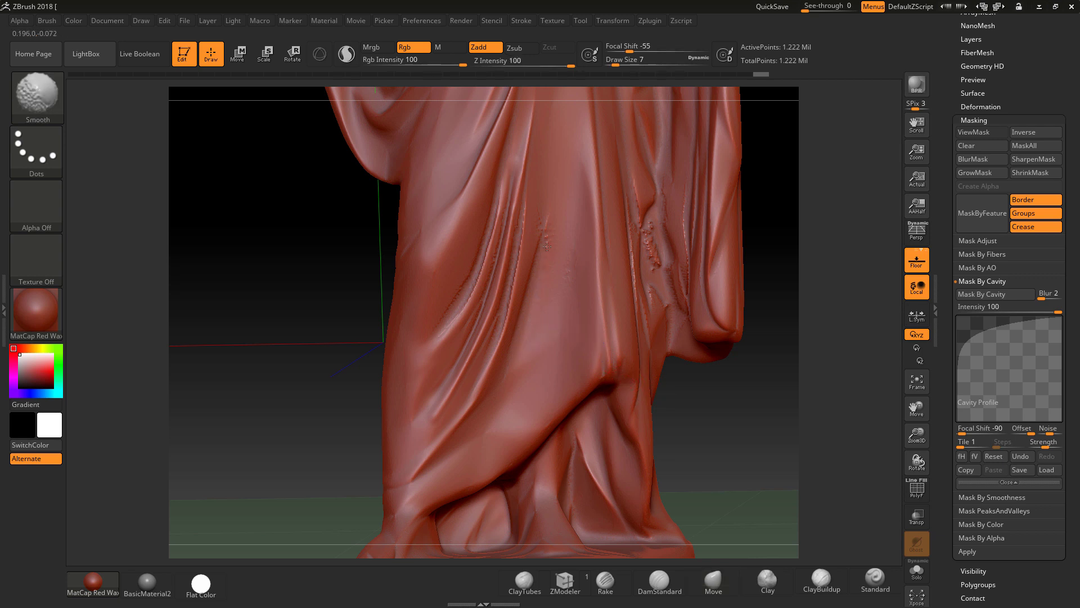
mouse_move(544, 204)
shift+mouse_down()
mouse_move(507, 323)
mouse_move(516, 269)
shift+mouse_up()
shift+drag(525, 200, 529, 167)
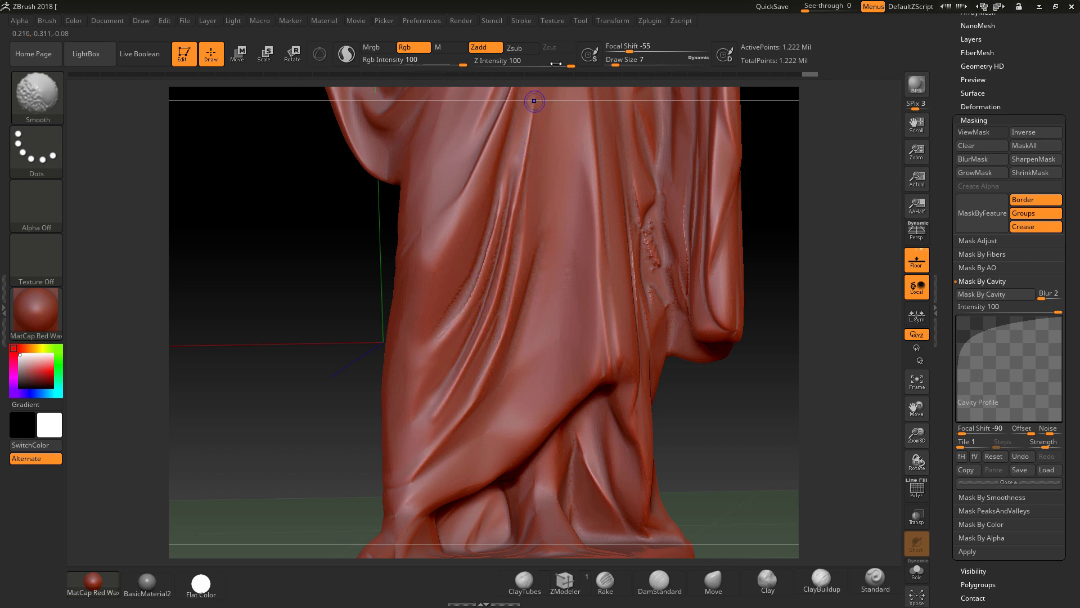
Step: Lower the Smooth brush's Z intensity to 16 and smooth the rough diagonal folds beside the central front fold
text(16)
key(Return)
mouse_move(471, 293)
mouse_down()
mouse_move(470, 270)
mouse_move(464, 285)
mouse_up()
drag(495, 214, 497, 233)
shift+drag(481, 282, 440, 369)
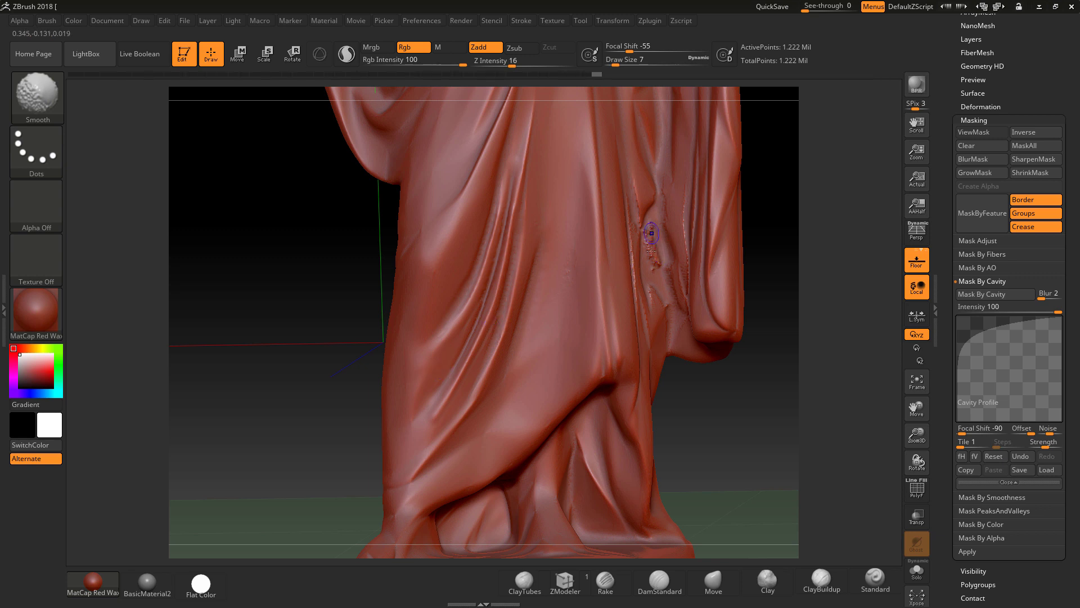
Step: Smooth the rough patch beside the hanging sleeve, raising the Smooth brush's Z intensity to 33
shift+drag(652, 243, 651, 241)
click(521, 64)
shift+click(529, 63)
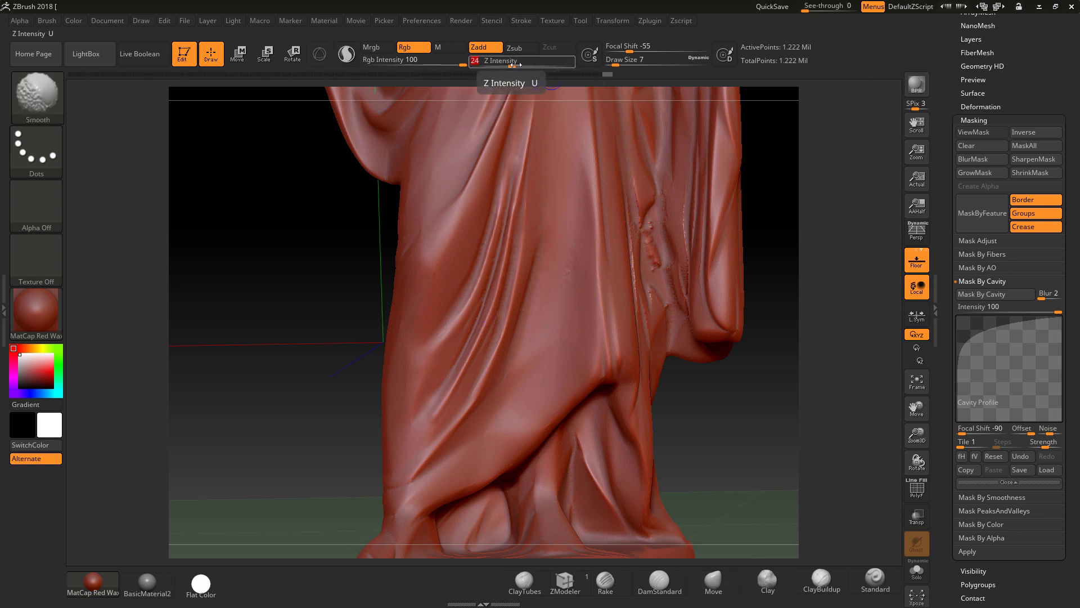
shift+drag(650, 253, 649, 244)
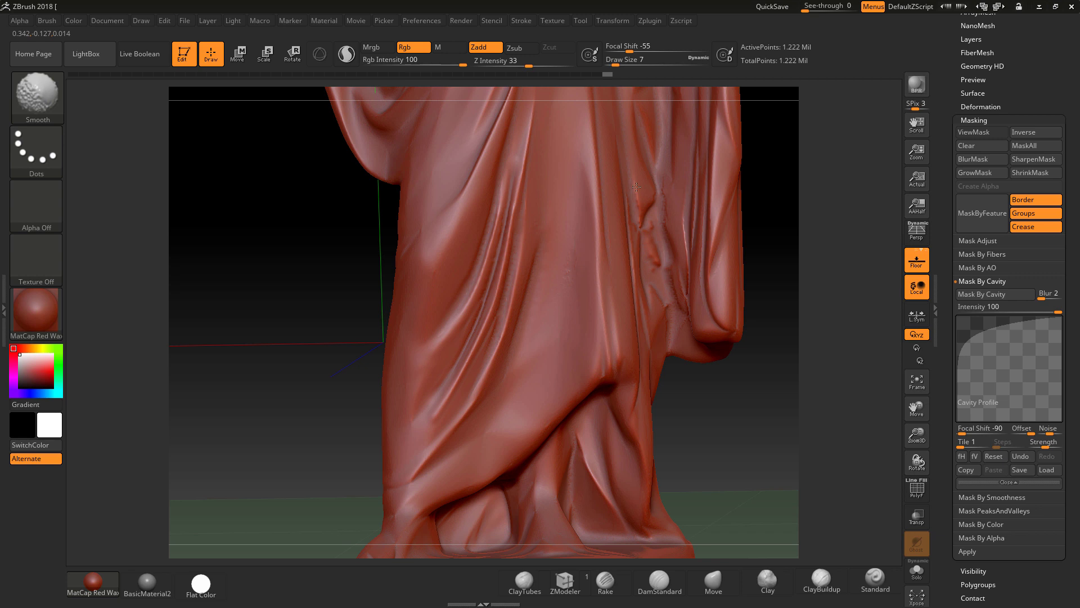
key(shift)
Step: Add light Standard brush strokes along the diagonal drape across the chest
alt+drag(736, 398, 677, 405)
mouse_move(681, 275)
alt+mouse_down()
mouse_move(733, 285)
mouse_move(697, 238)
mouse_move(746, 383)
alt+mouse_up()
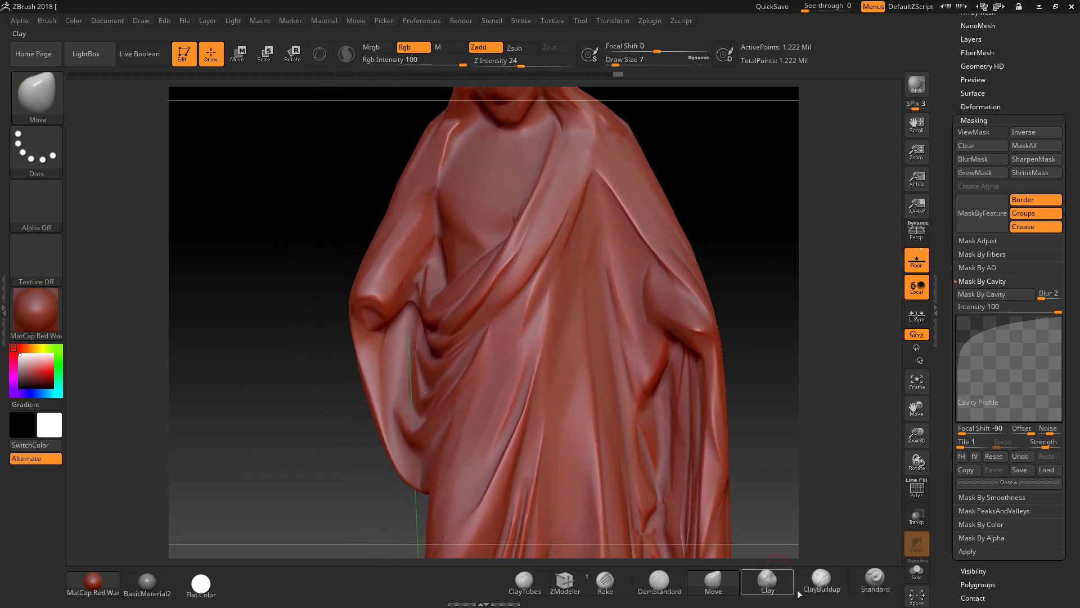
click(876, 582)
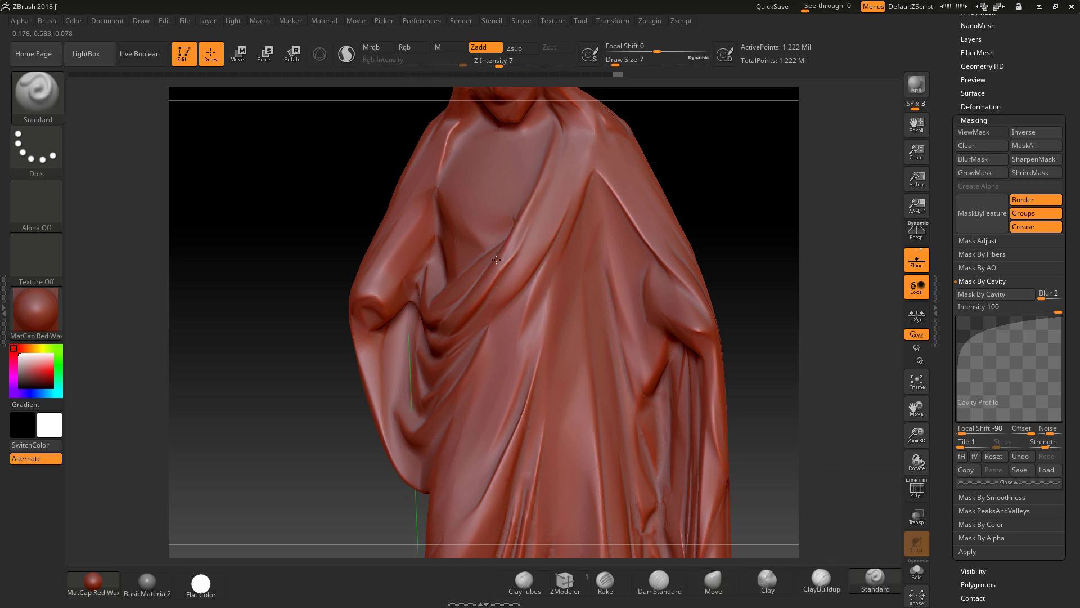
mouse_move(449, 326)
mouse_down()
mouse_move(480, 296)
mouse_move(461, 319)
mouse_up()
drag(533, 222, 543, 231)
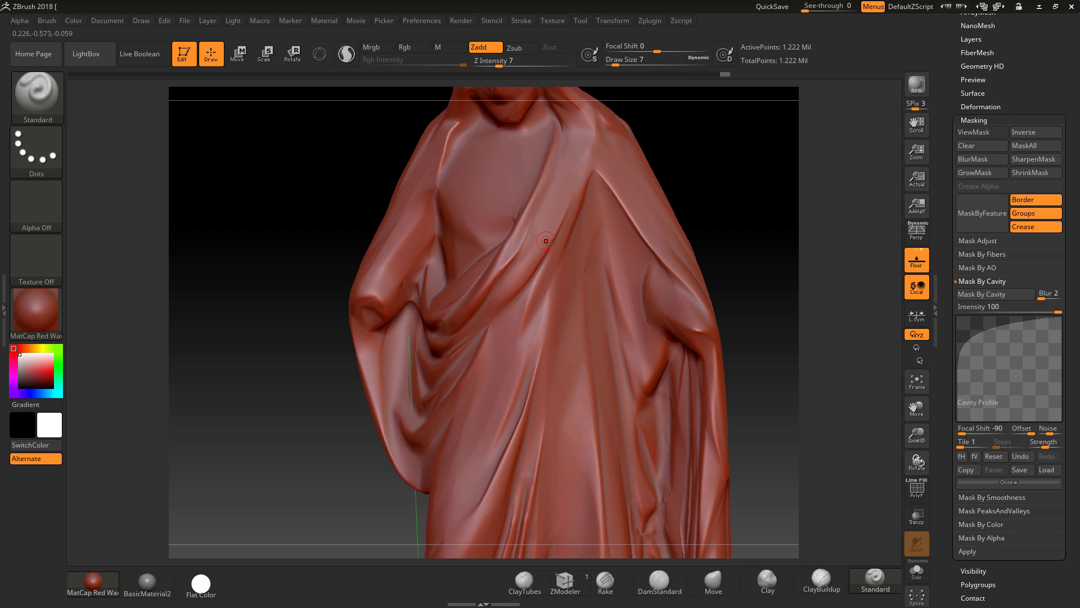
Step: Carve creases with DamStandard along the inner edge and folds of the diagonal chest drape
click(660, 580)
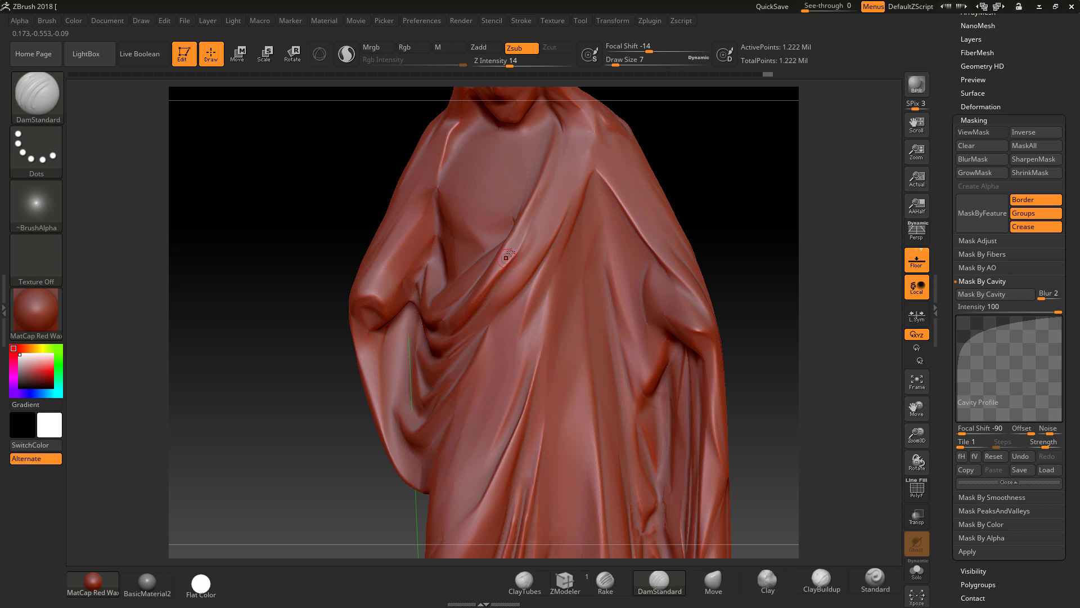
drag(535, 212, 562, 168)
mouse_move(509, 254)
mouse_down()
mouse_move(554, 191)
mouse_move(472, 330)
mouse_up()
key(shift)
drag(757, 229, 686, 279)
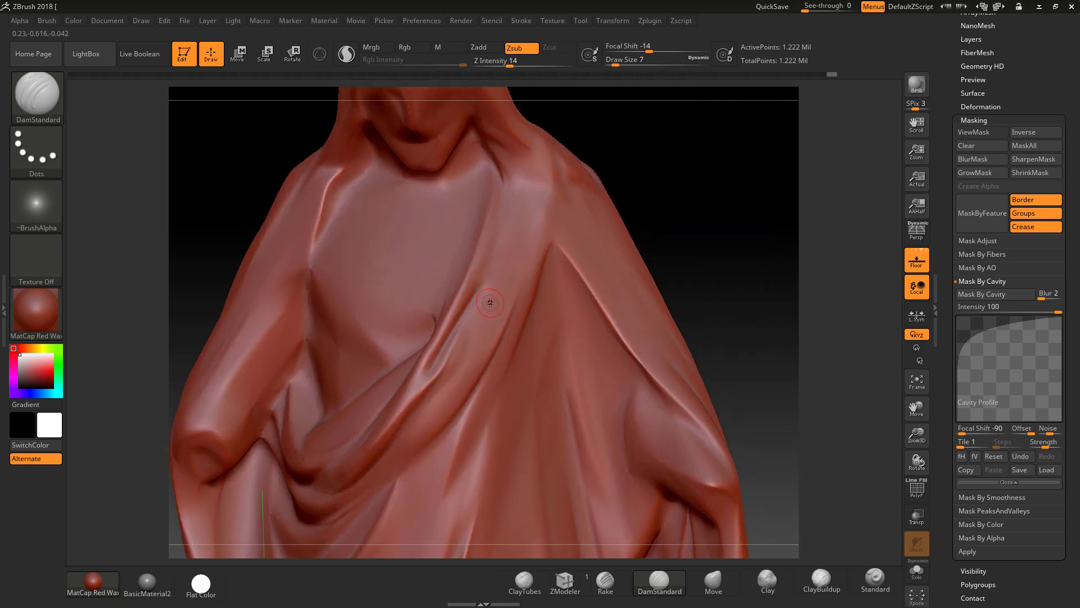
Step: Choose the TrimDynamic brush, try a flattening stroke along the chest drape's fold and undo it
key(b)
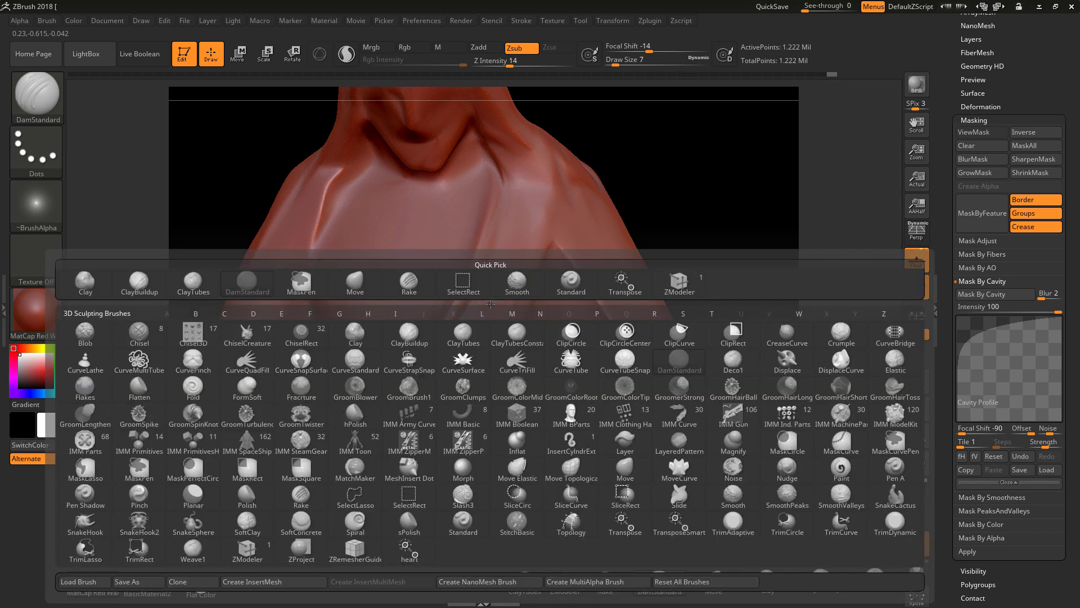
key(d)
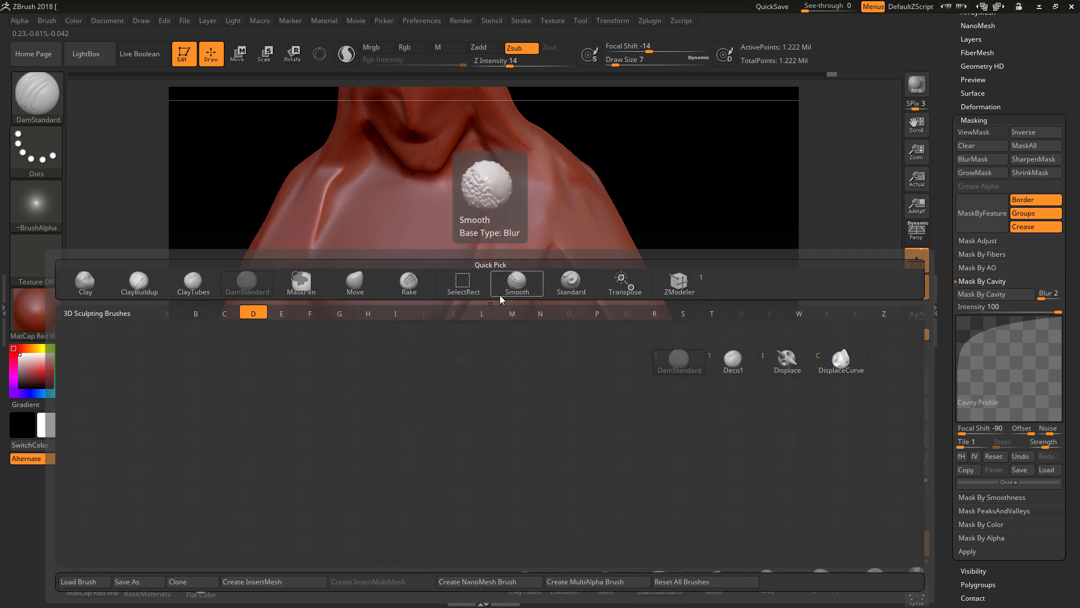
key(d)
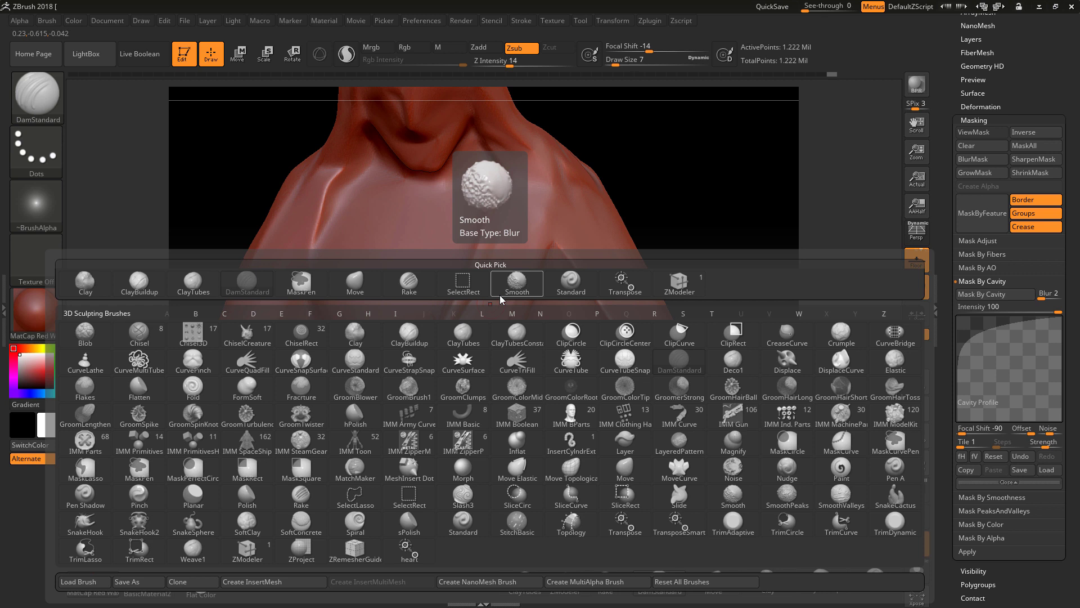
key(t)
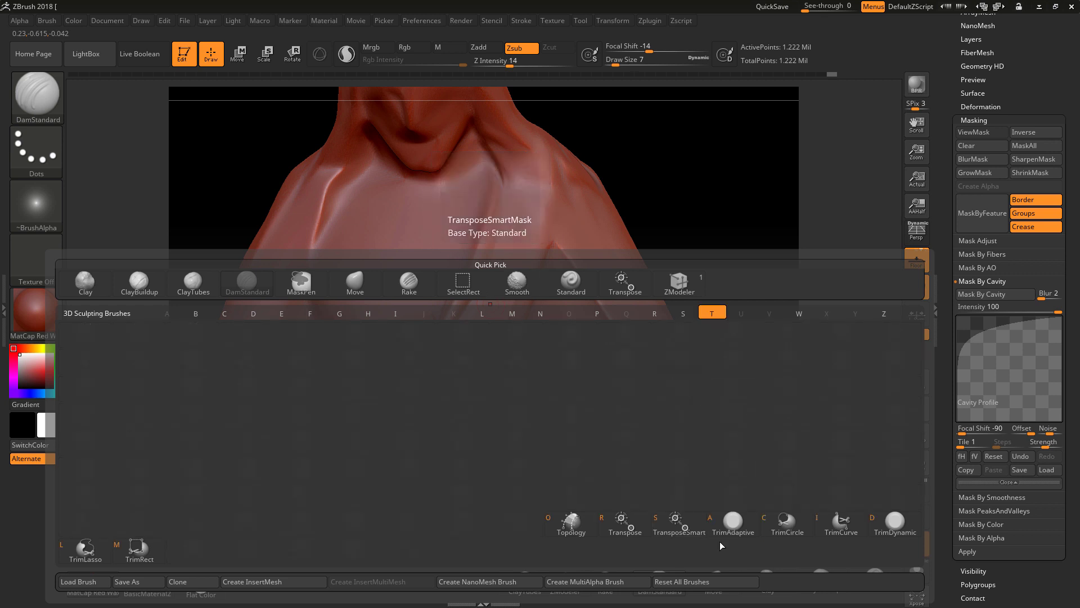
click(893, 521)
drag(457, 294, 426, 359)
key(ctrl+z)
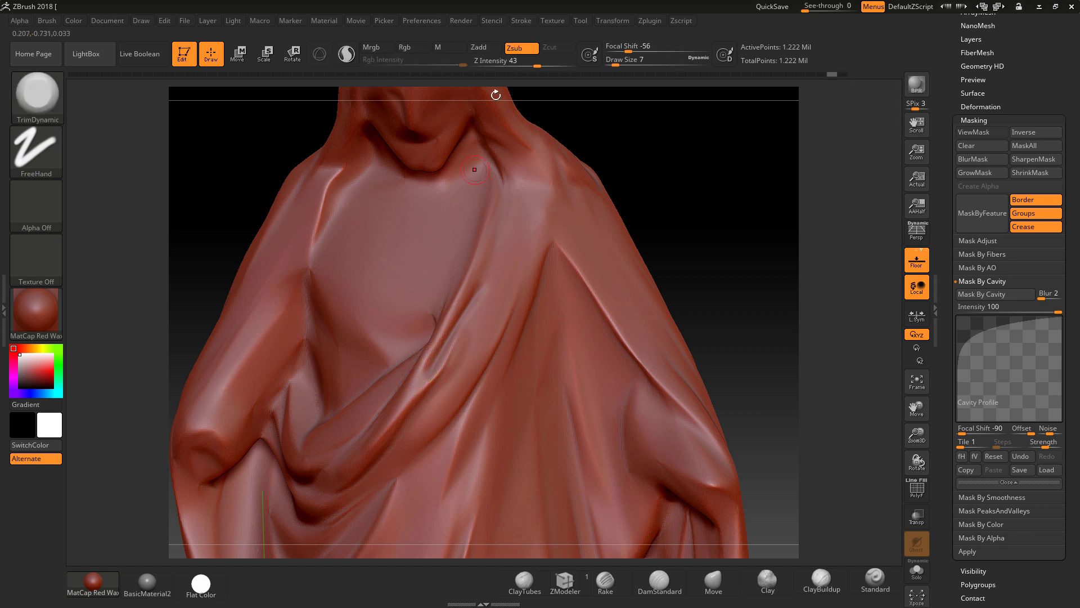
Step: Lower TrimDynamic's Z intensity to 15, then flatten and smooth the folds of the diagonal chest drape
click(511, 64)
drag(415, 382, 429, 351)
key(shift)
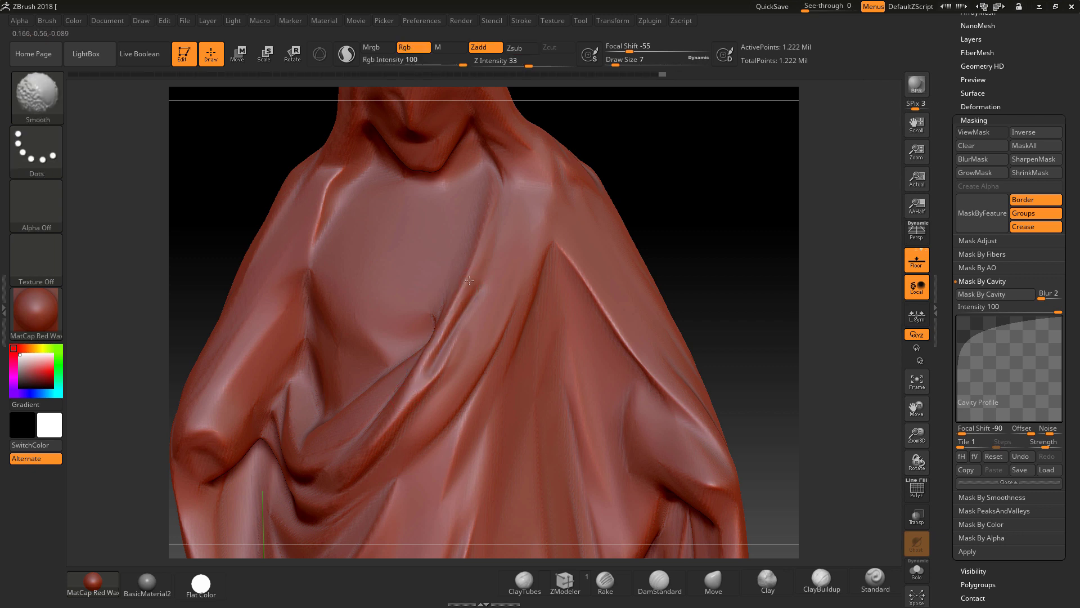
shift+drag(469, 284, 471, 304)
key(alt)
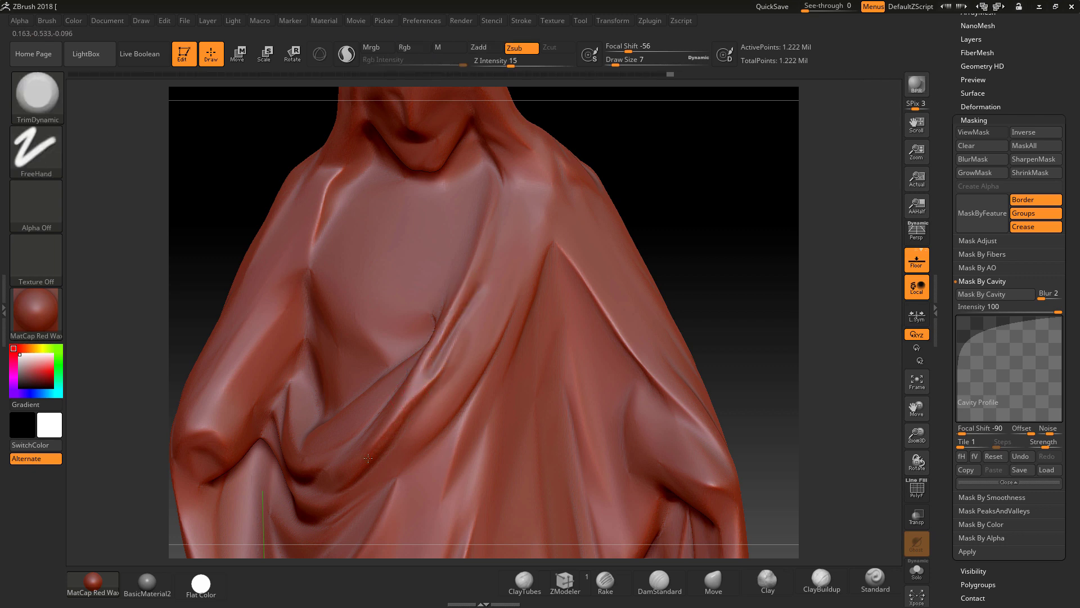
drag(373, 448, 411, 404)
key(shift)
key(alt)
key(shift)
mouse_move(706, 263)
alt+mouse_down()
mouse_move(600, 231)
mouse_move(669, 220)
mouse_move(677, 204)
alt+mouse_up()
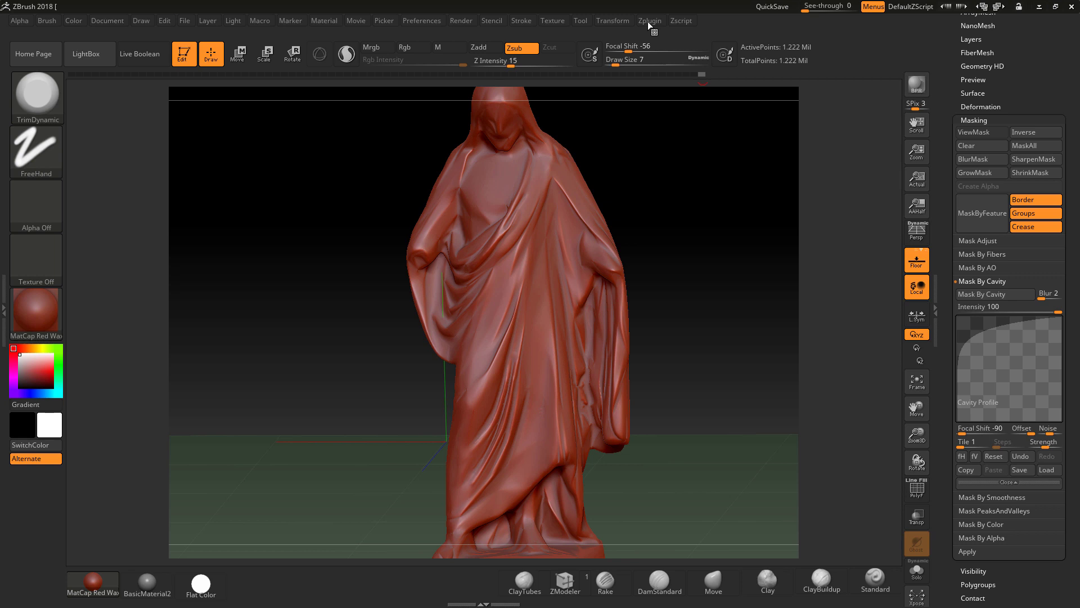
drag(1071, 90, 1078, 225)
click(1021, 66)
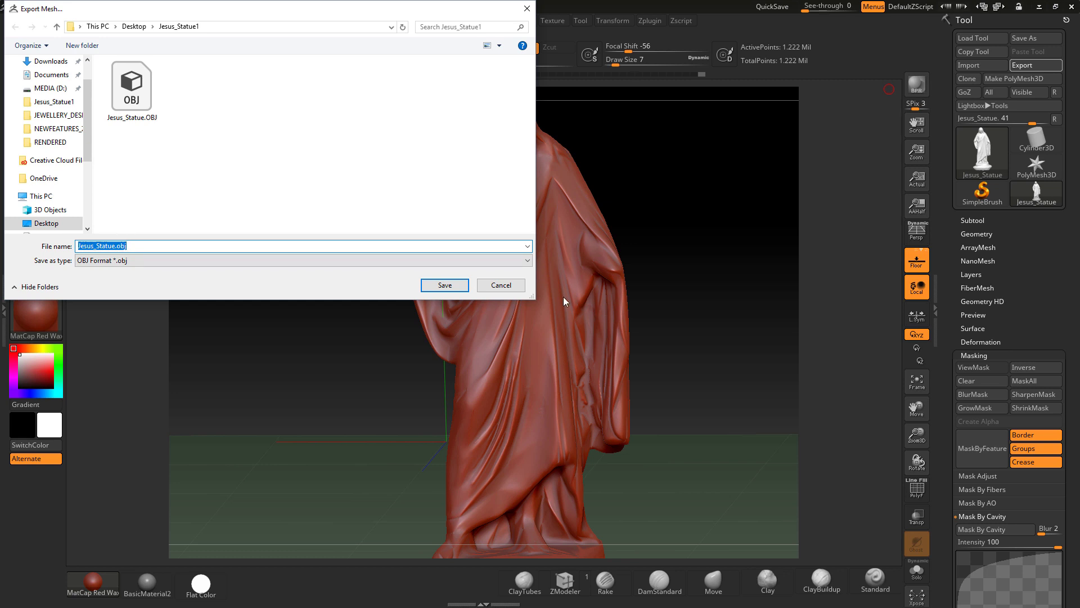
click(509, 287)
drag(646, 179, 644, 200)
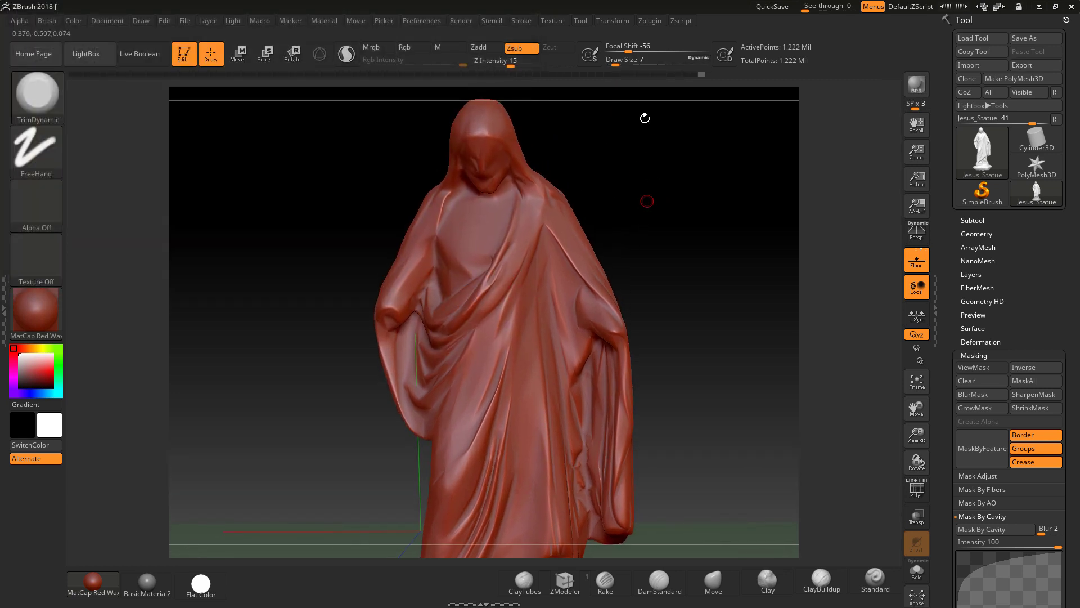
Step: Pre-process the current statue subtool in Decimation Master
click(649, 21)
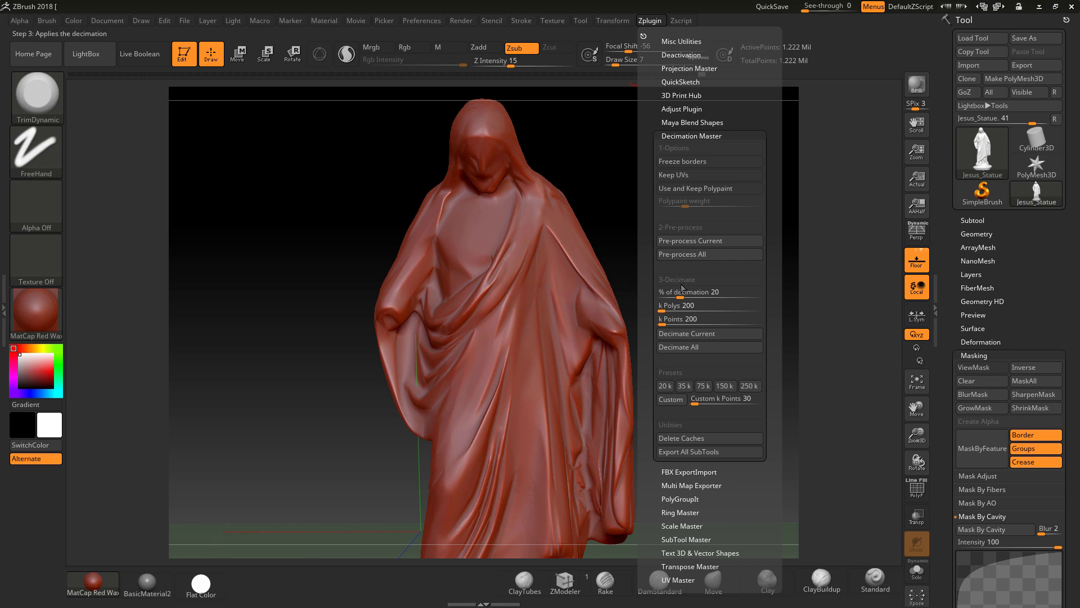
click(664, 309)
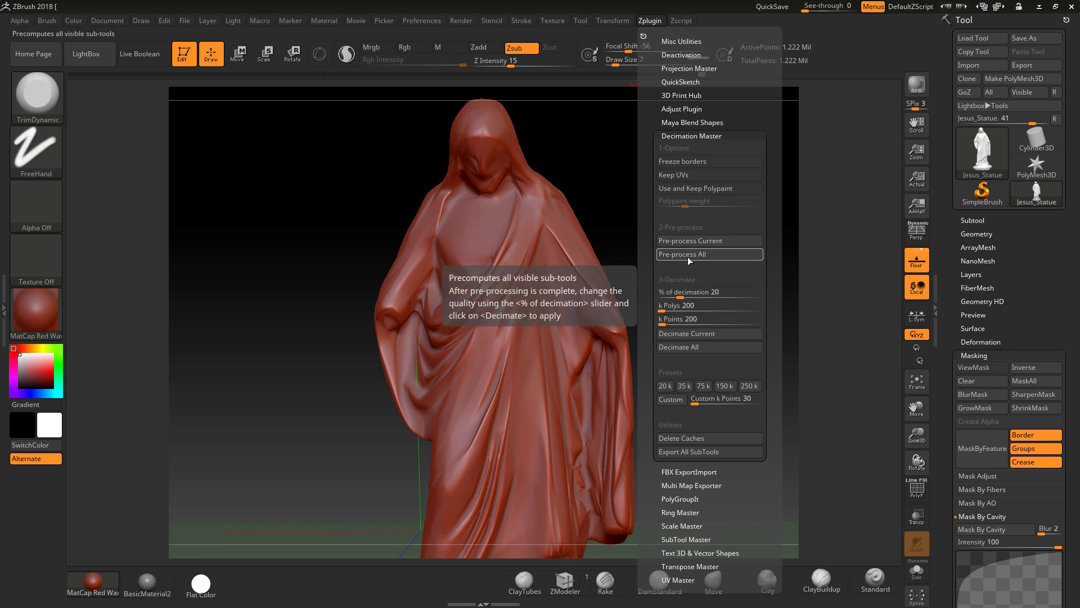
click(692, 240)
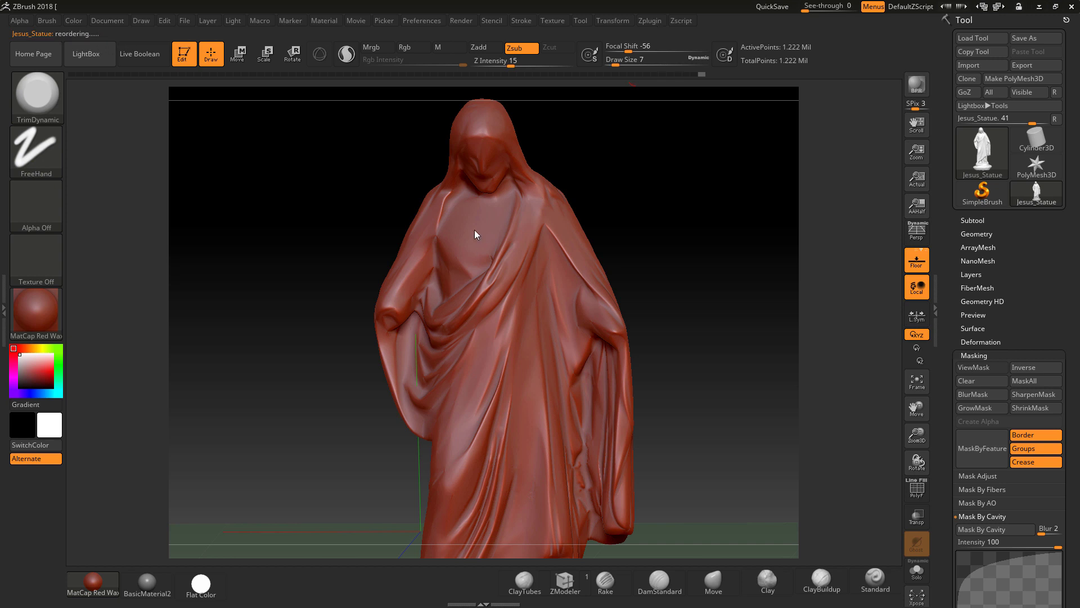
Step: Check the polygon and point counts of the statue subtool
click(650, 21)
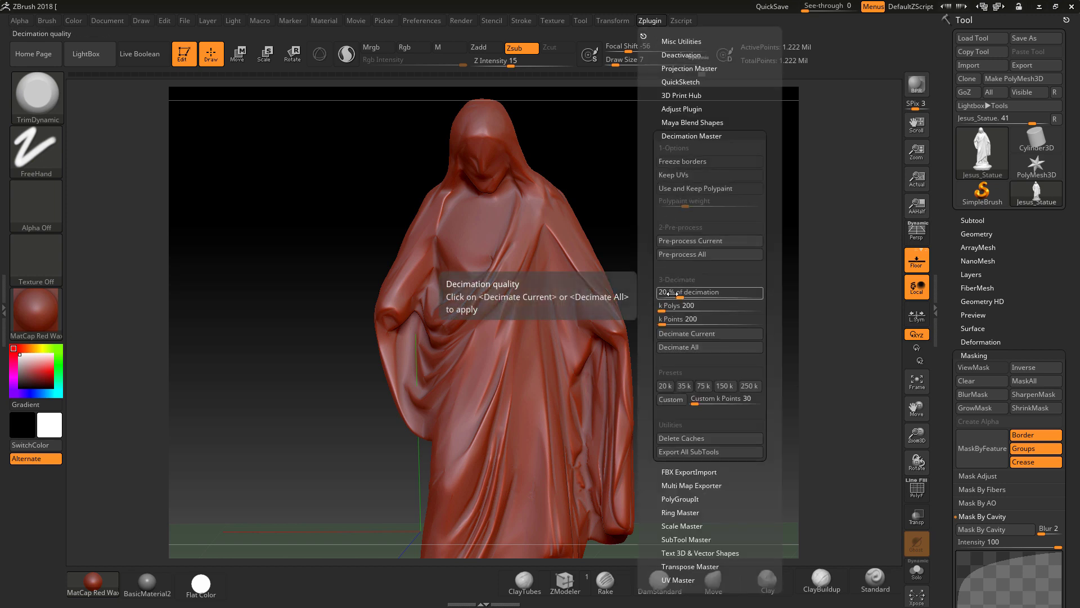
click(970, 234)
click(969, 220)
mouse_move(975, 236)
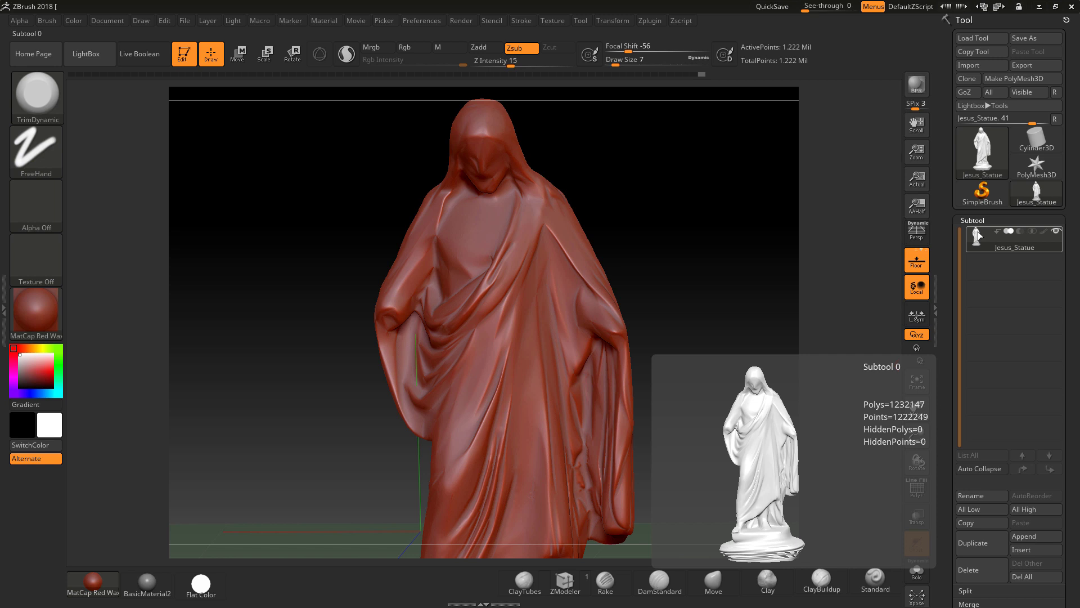
Step: Set the decimation target to 900 k Polys and decimate the current statue subtool
click(650, 22)
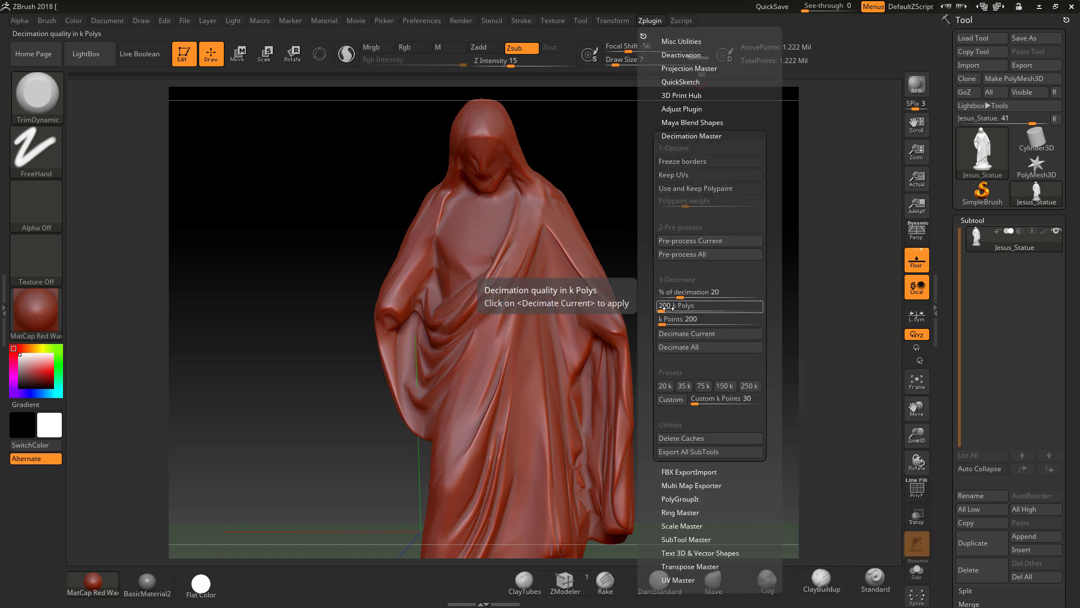
mouse_move(664, 309)
mouse_down()
mouse_move(682, 311)
mouse_move(669, 312)
mouse_up()
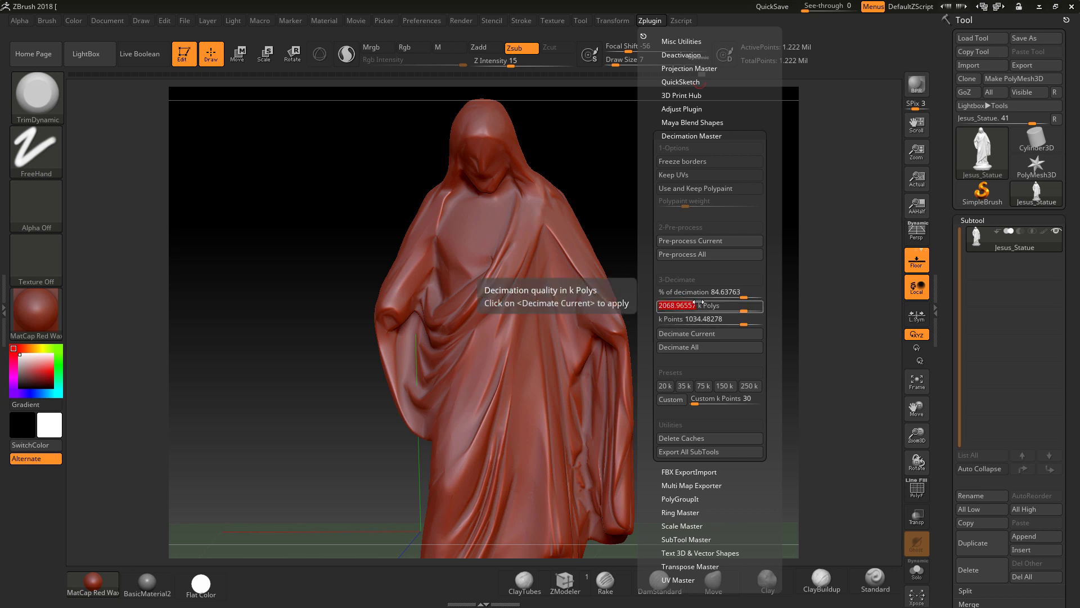
text(900)
key(Return)
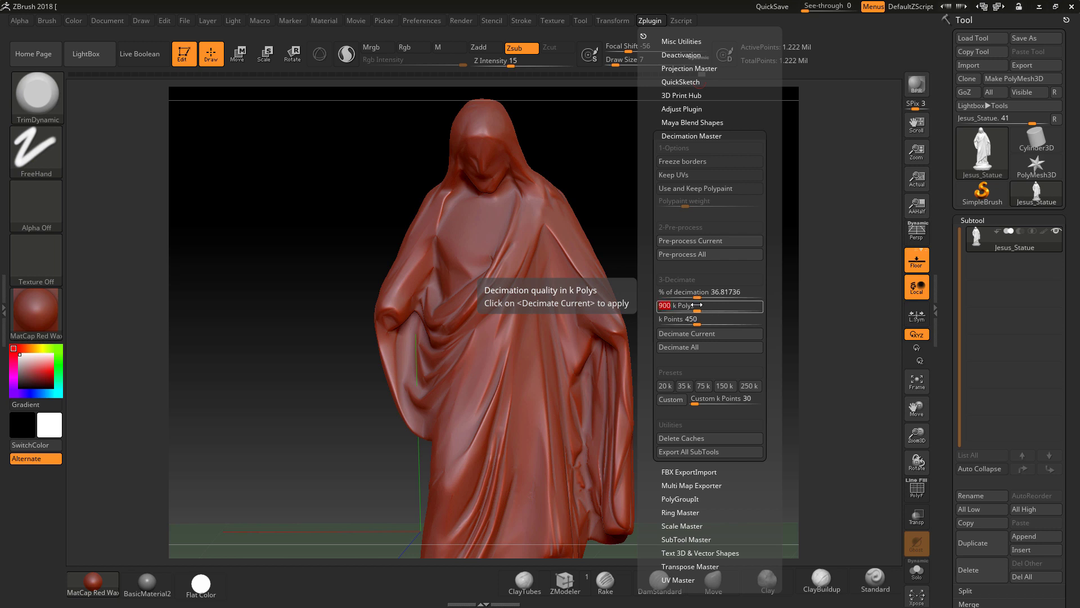
click(677, 333)
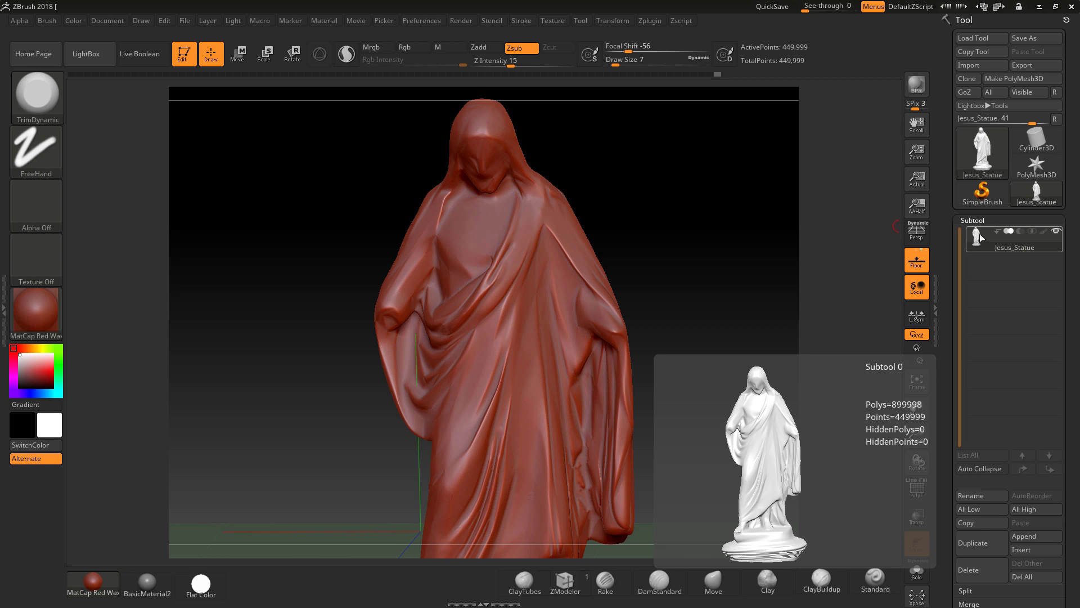
Step: Export the decimated statue as an OBJ file with 900000 in its file name
alt+drag(637, 219, 715, 278)
ctrl+right_drag(705, 267, 610, 245)
alt+right_drag(628, 315, 608, 206)
drag(636, 264, 699, 236)
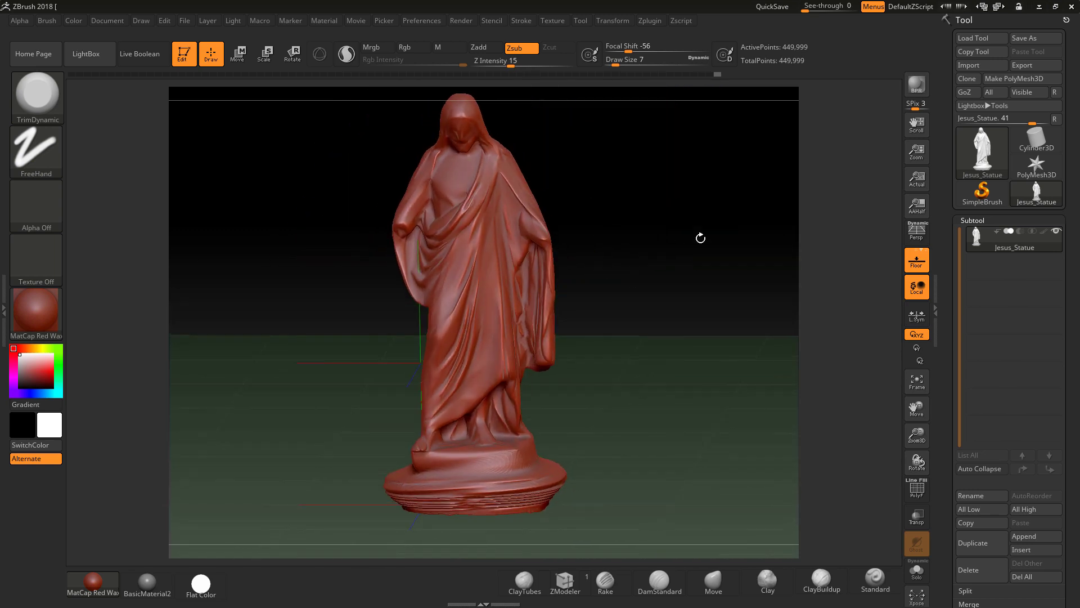
click(1025, 67)
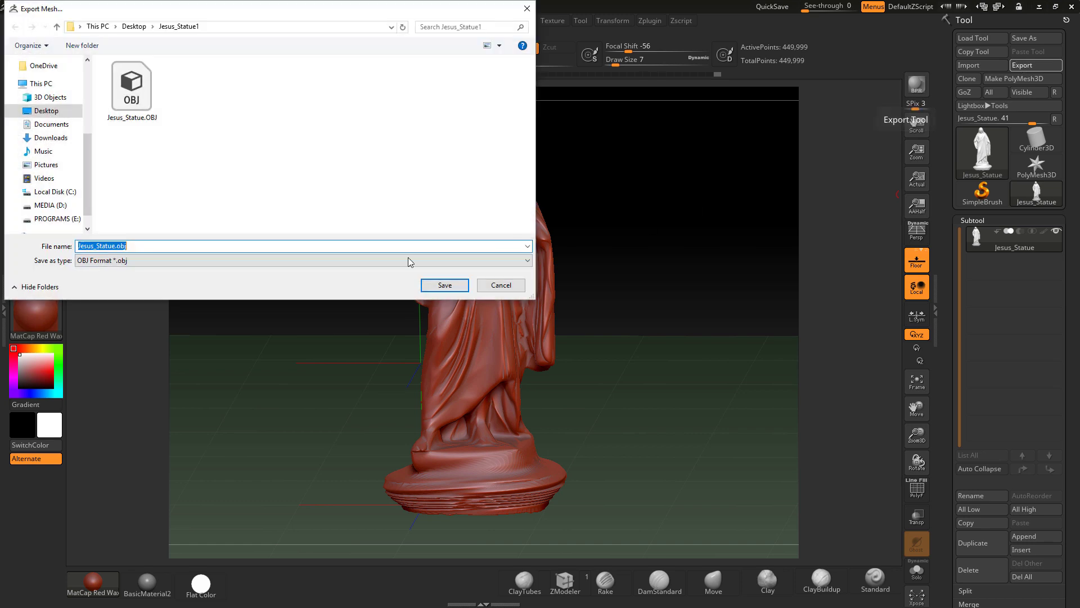
click(115, 246)
text(900000)
click(442, 286)
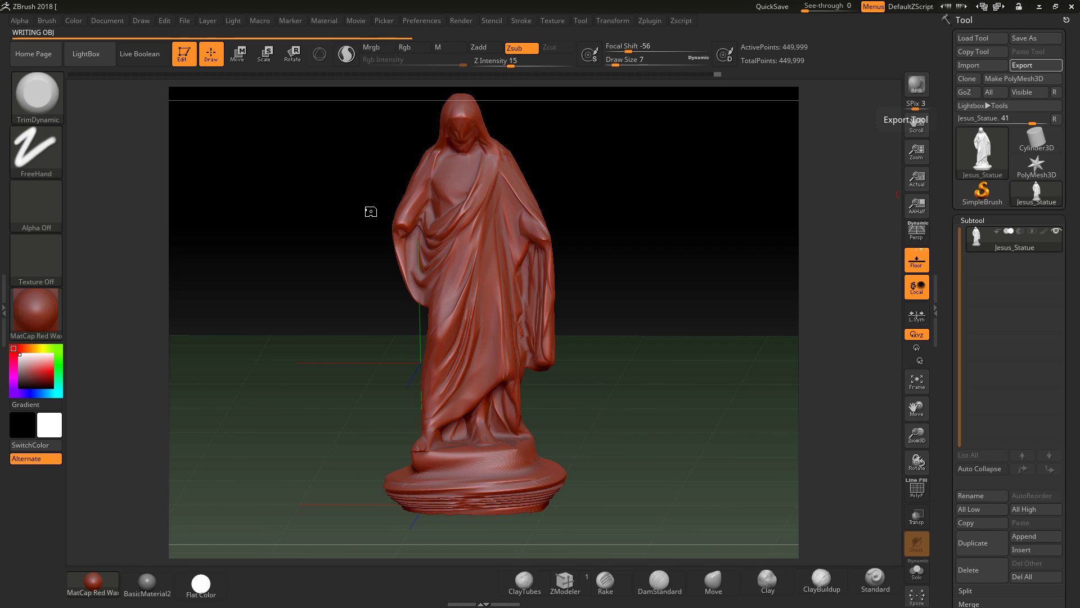